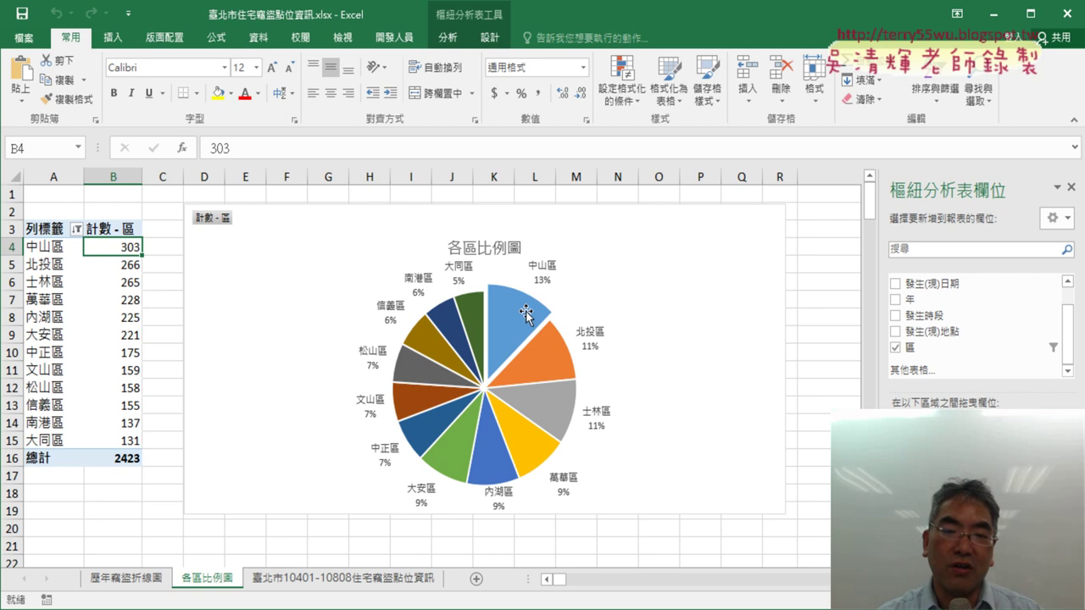
Review the district pivot counts, checking 北投區 at 266 and 中山區 at 303
mouse_move(513, 292)
mouse_move(471, 312)
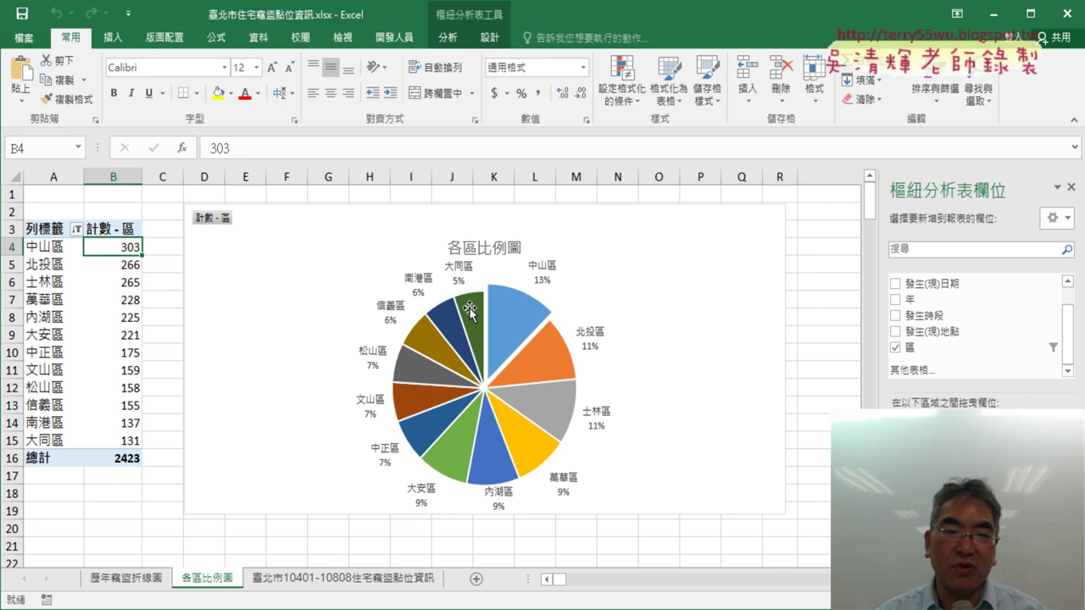
left_click(119, 263)
left_click(123, 246)
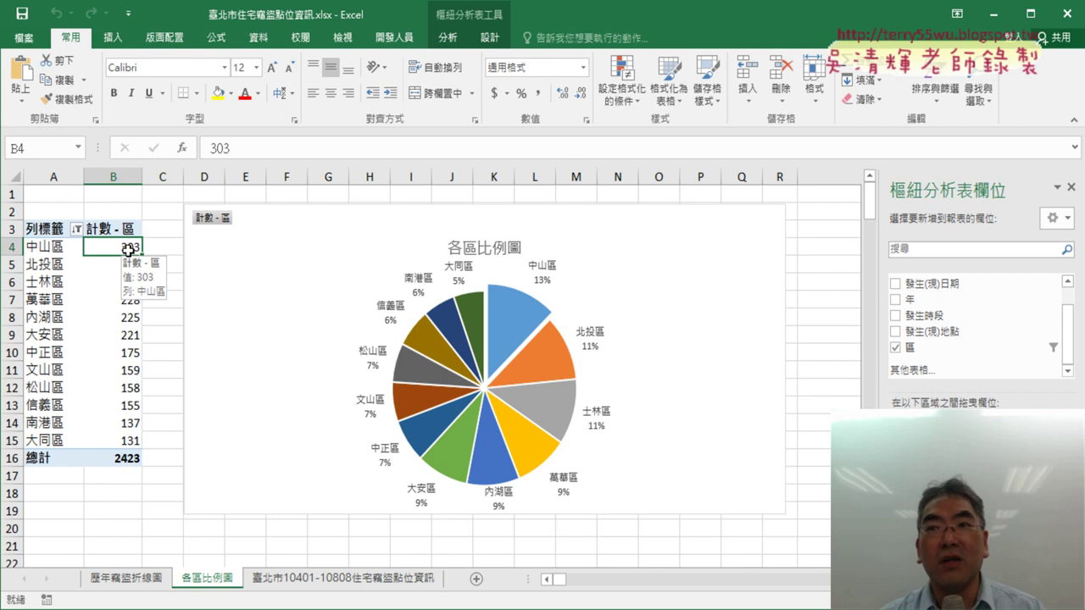
On the raw records sheet, turn on filtering and show only the 中山區 rows of the 區 column
left_click(360, 583)
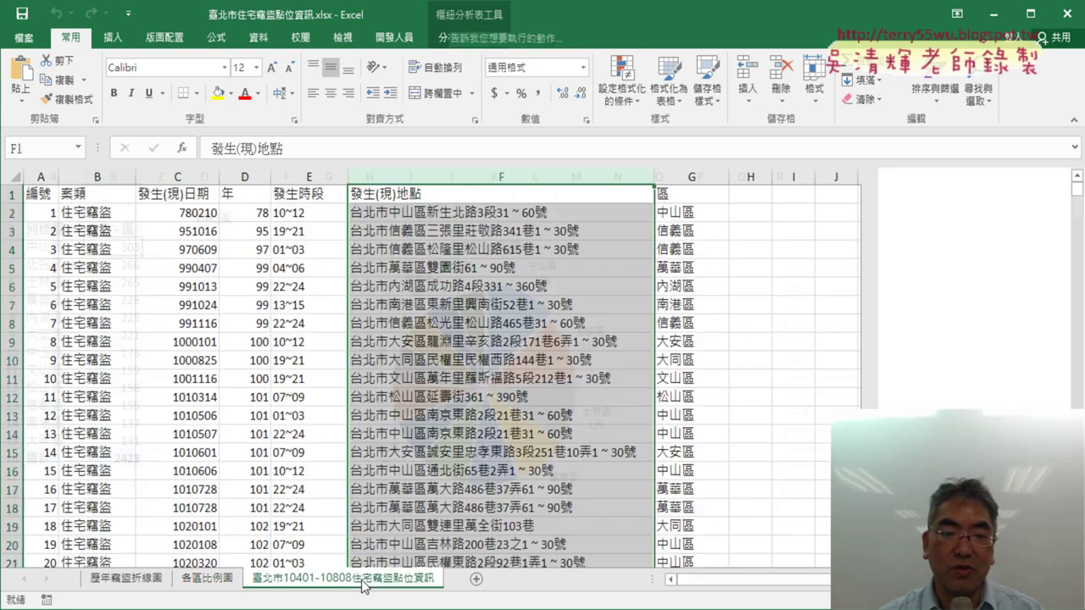
left_click(686, 188)
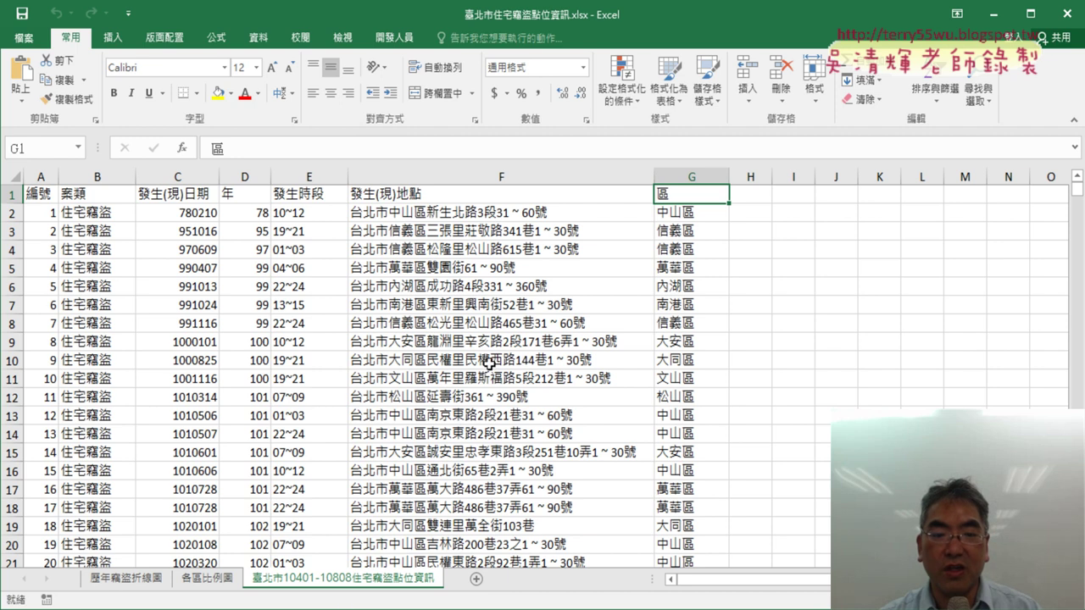
left_click(259, 38)
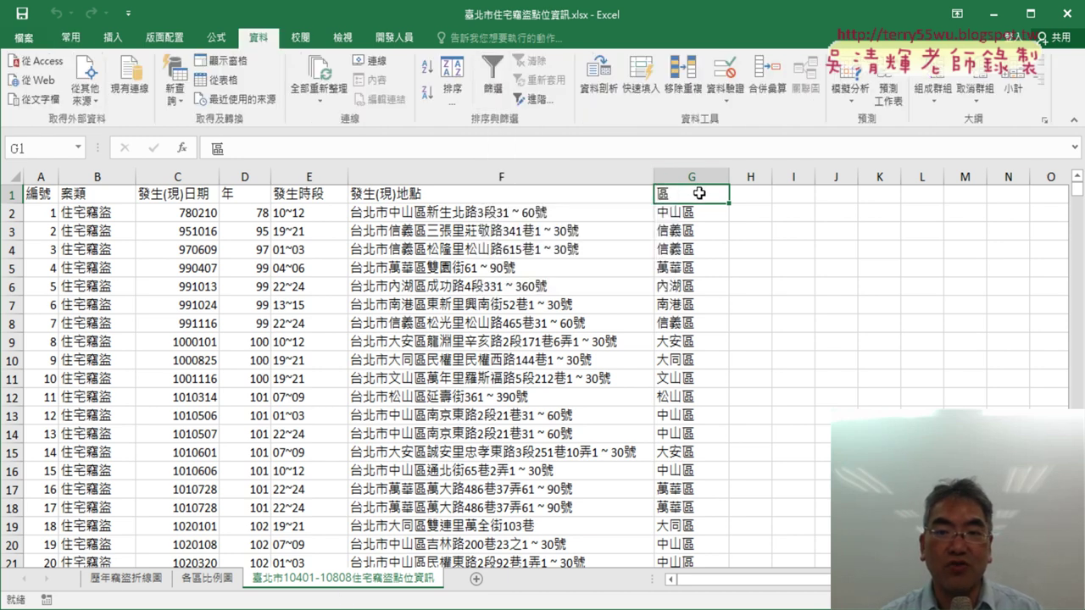
left_click(499, 90)
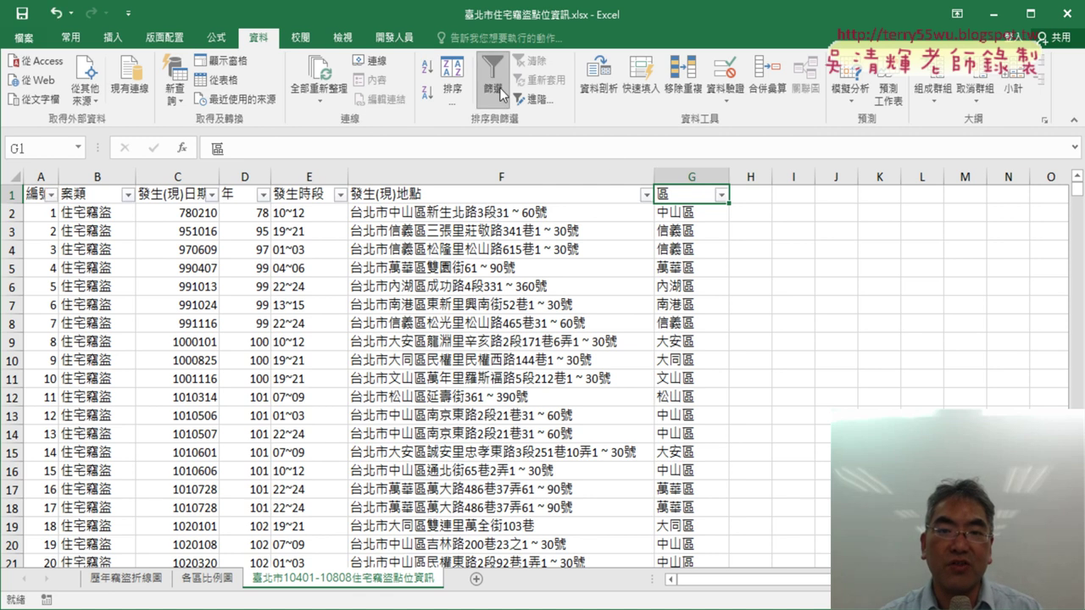
left_click(720, 195)
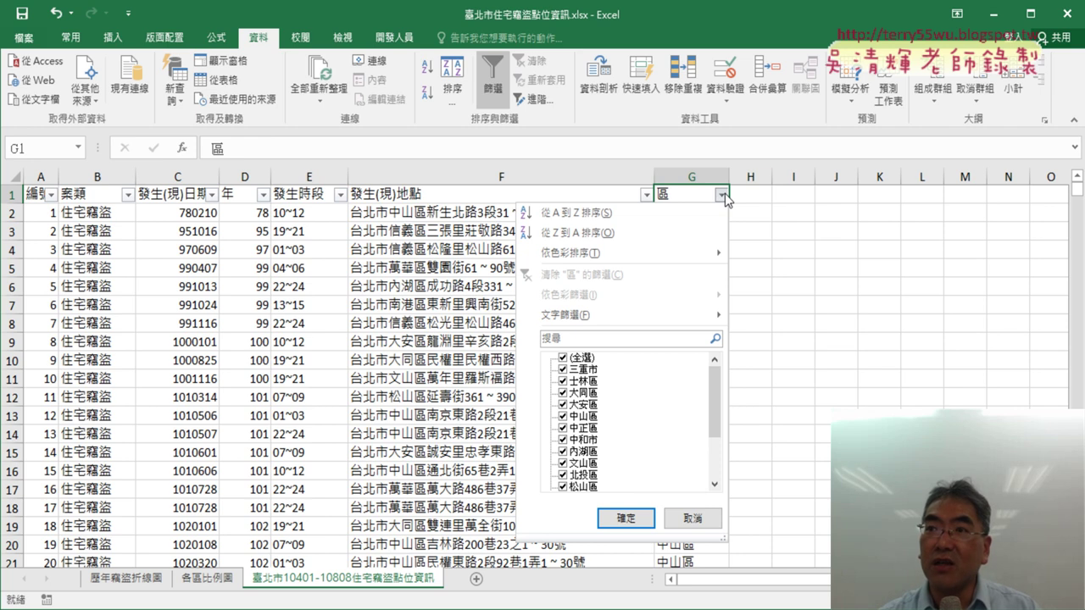
left_click(563, 358)
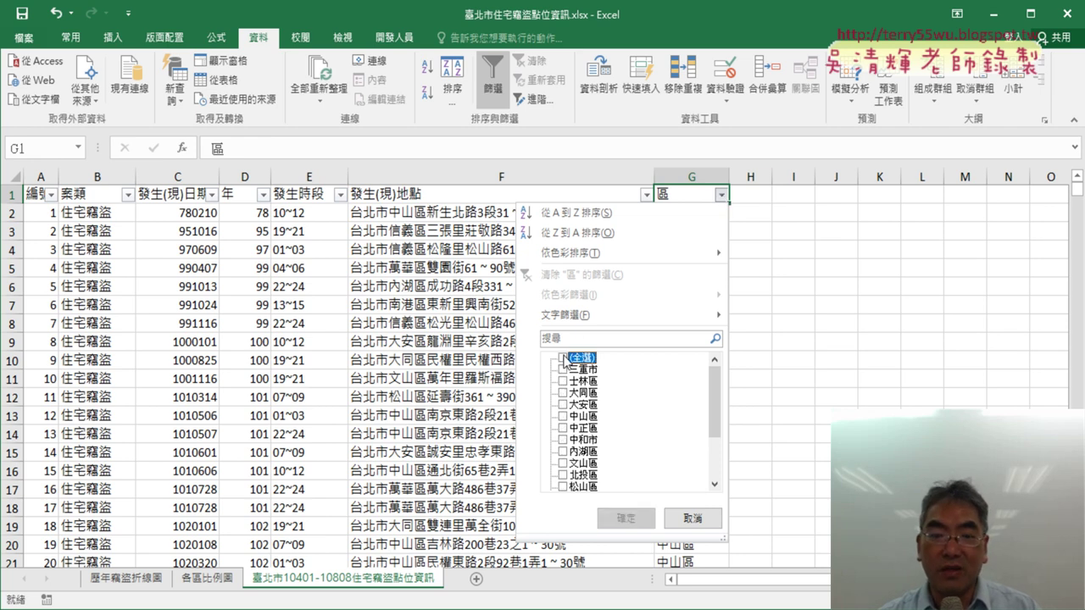
left_click(563, 417)
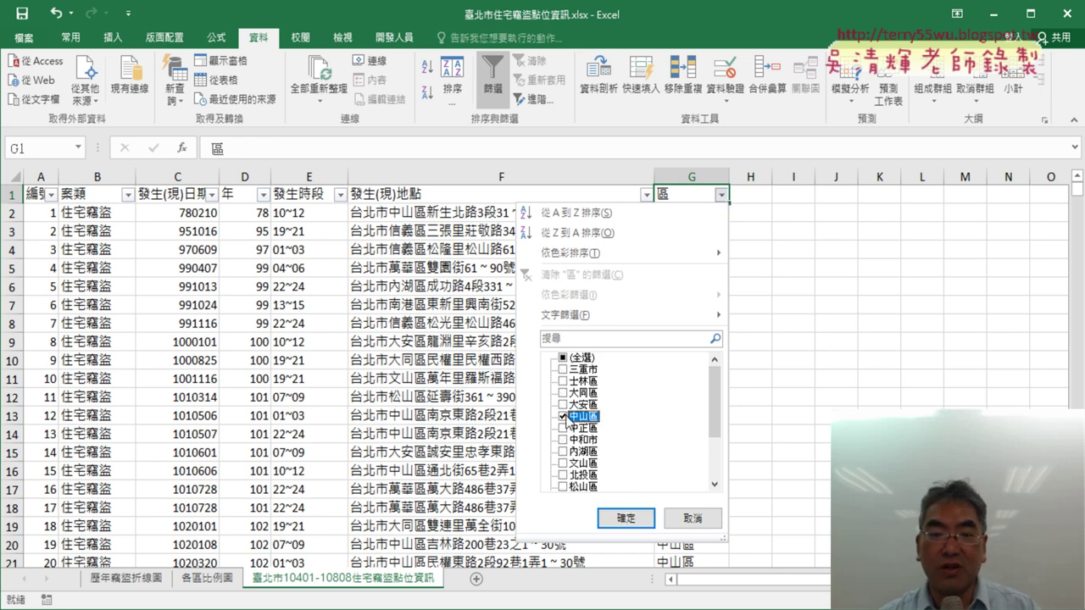
left_click(643, 520)
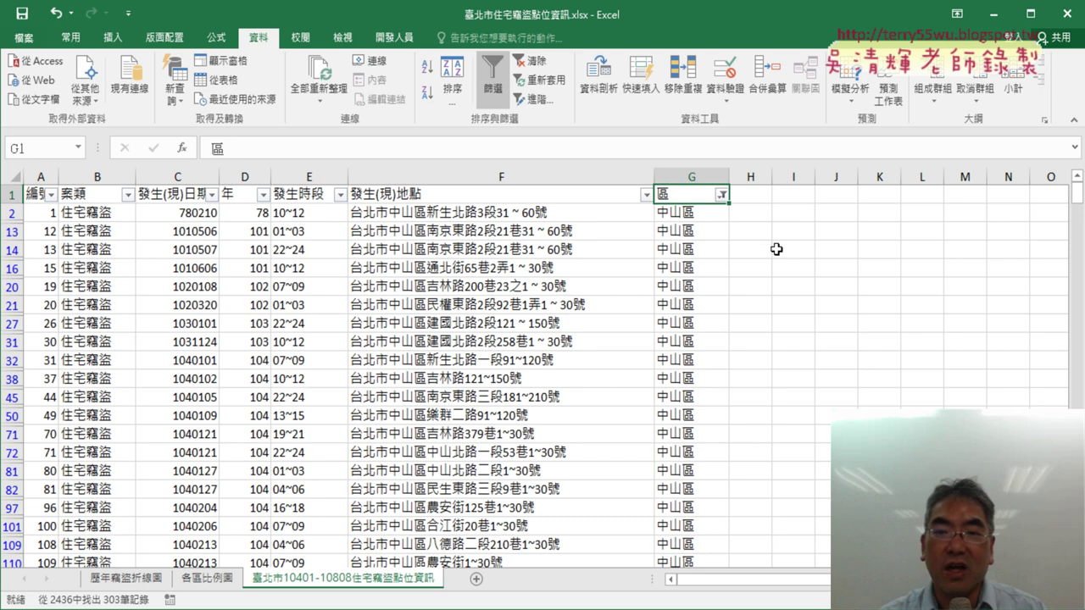
Reselect all districts in the 區 filter so every record shows again
left_click(722, 195)
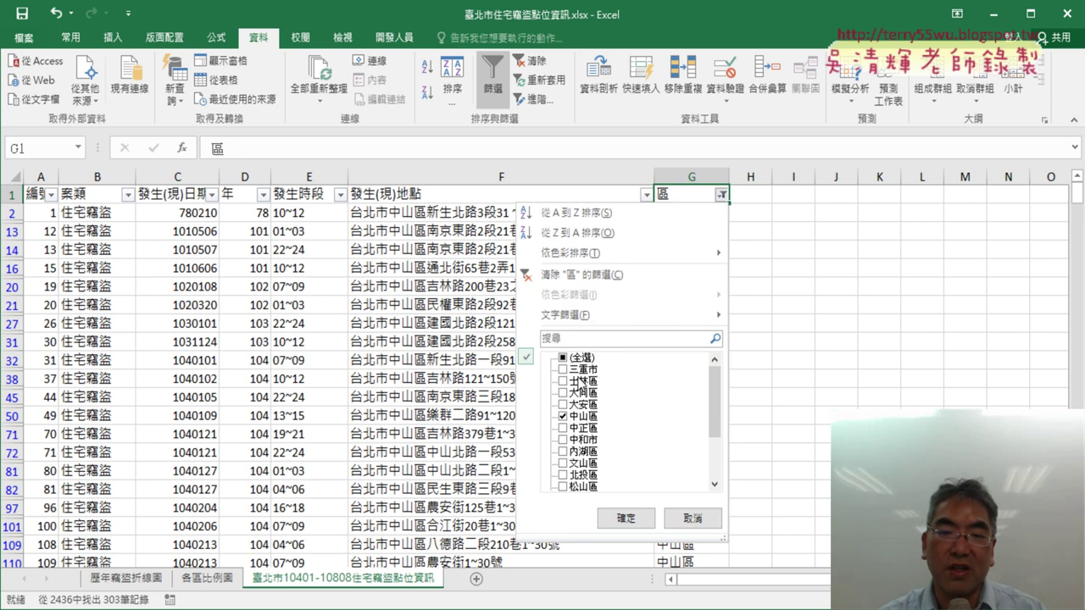
left_click(563, 358)
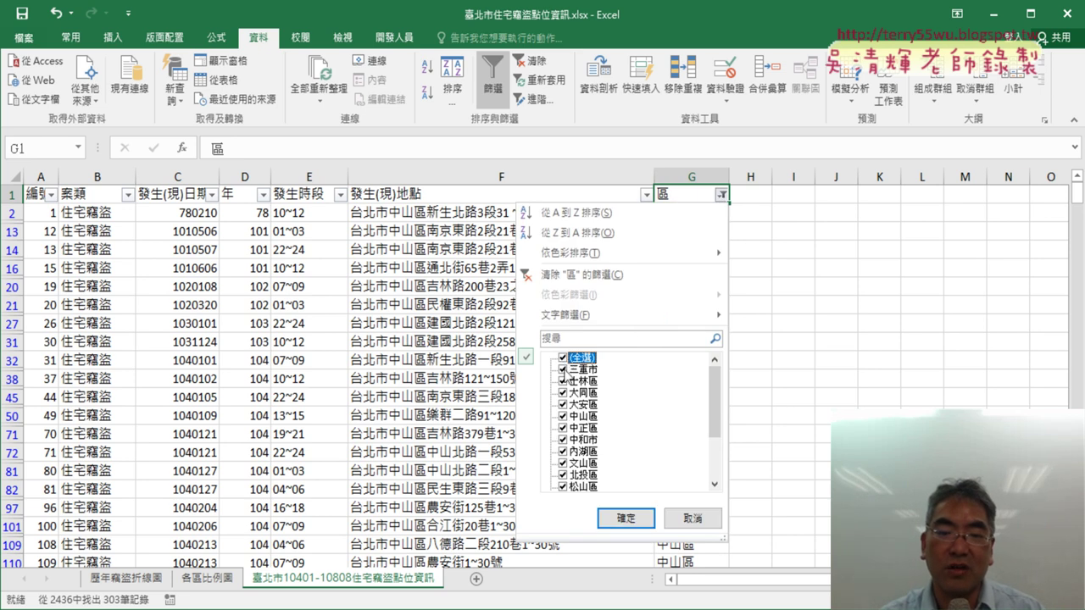
left_click(624, 519)
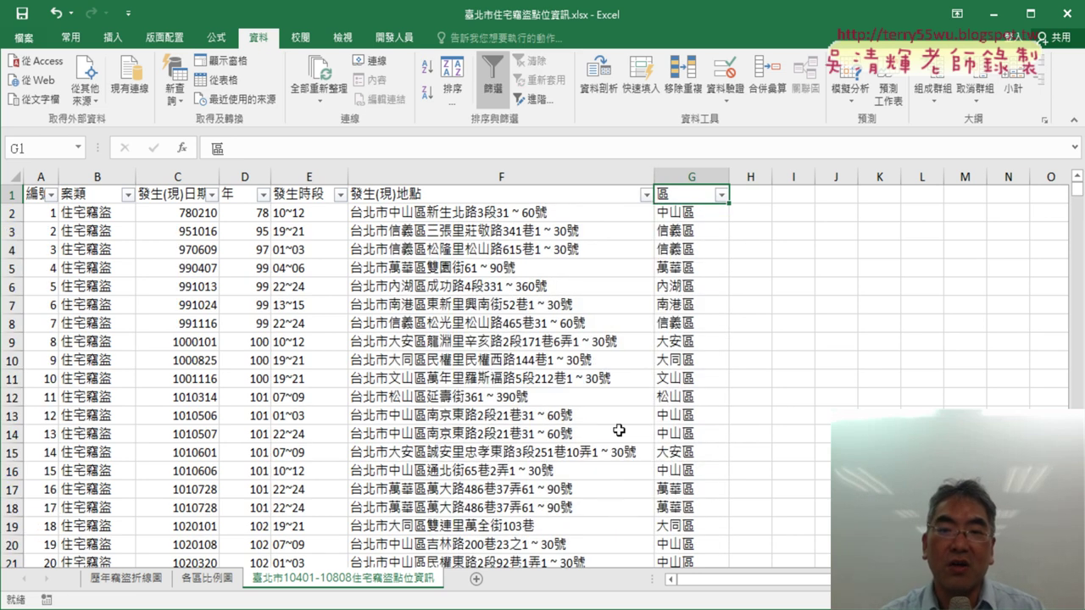
left_click(497, 93)
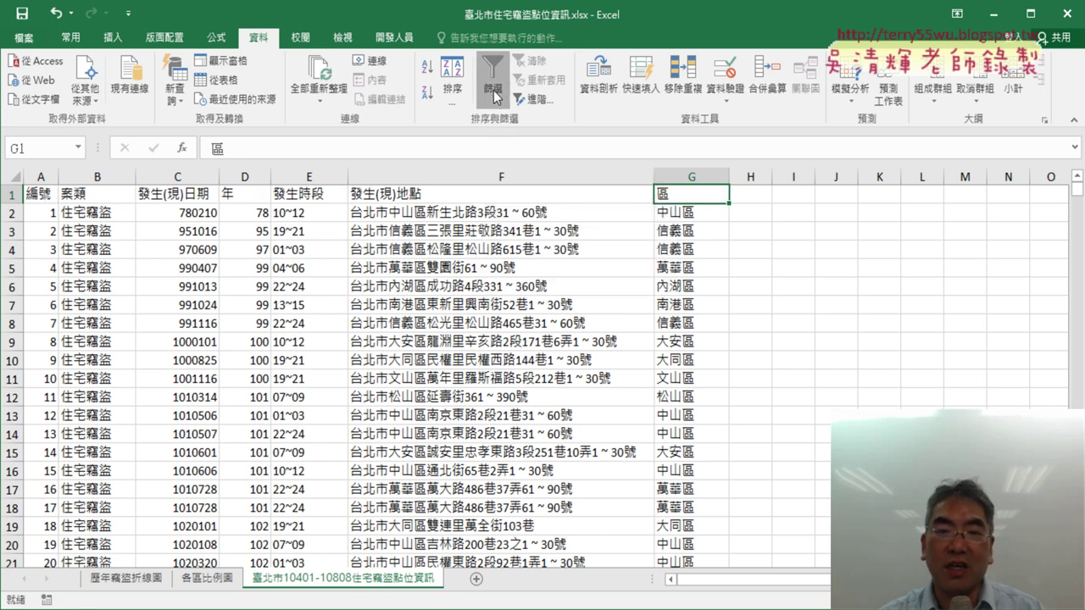
left_click(496, 97)
left_click(497, 96)
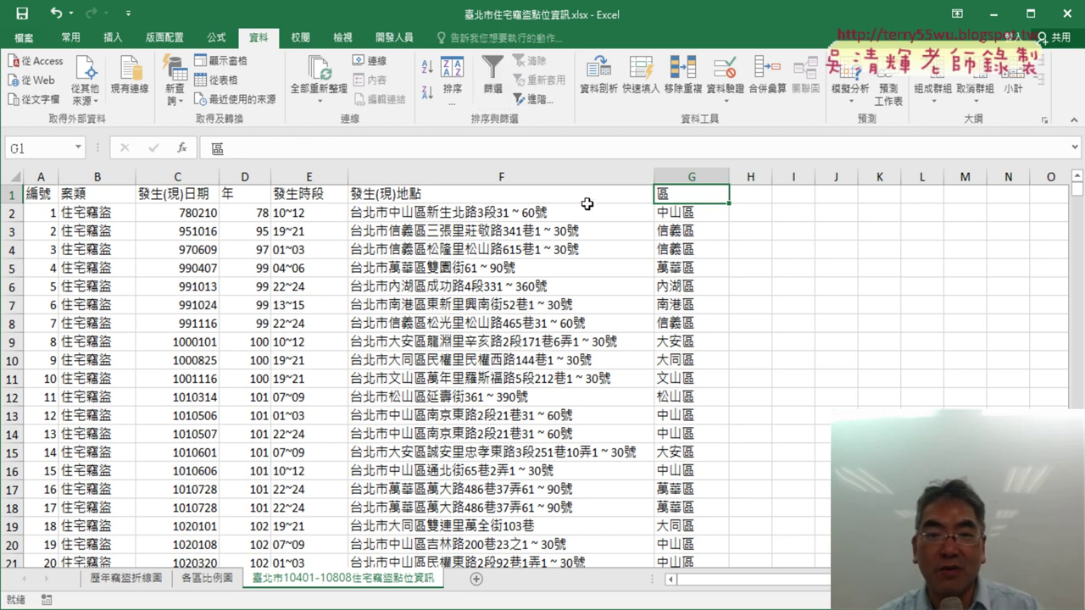
left_click(587, 197)
left_click(495, 87)
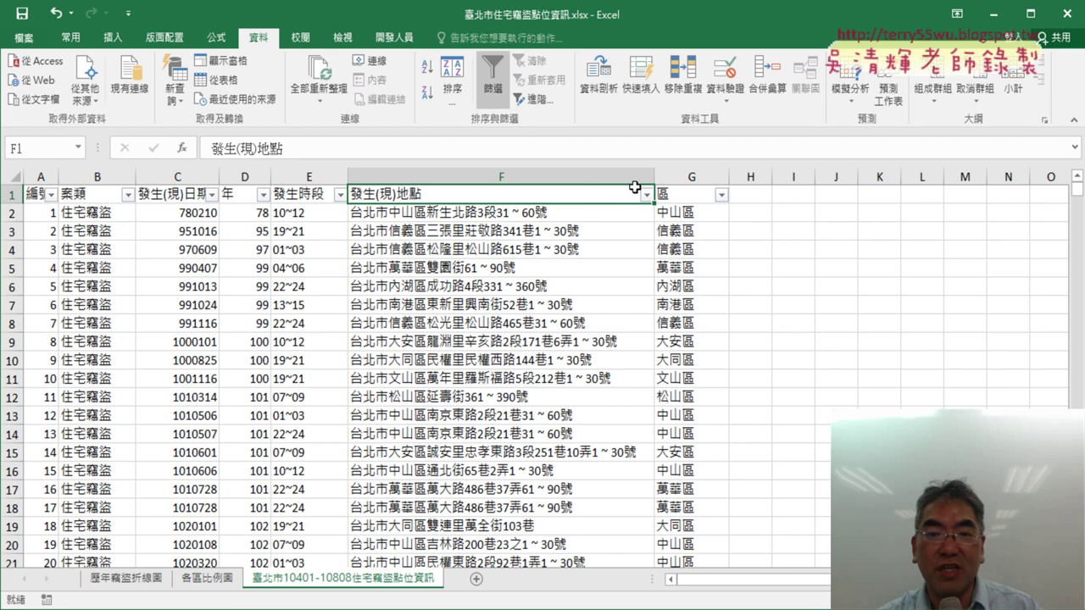
left_click(646, 194)
mouse_move(583, 310)
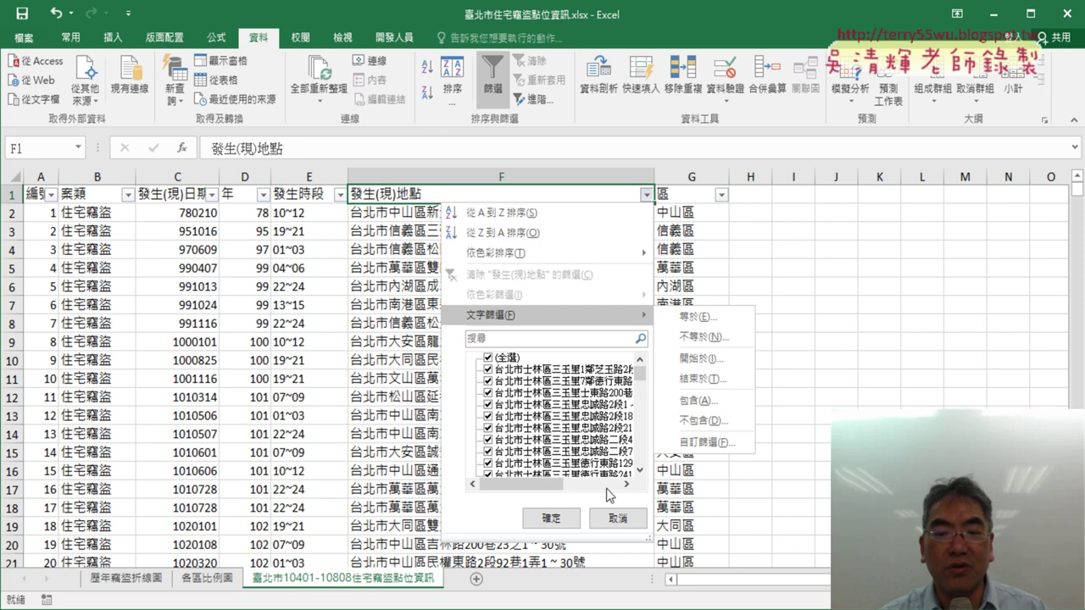
left_click(617, 518)
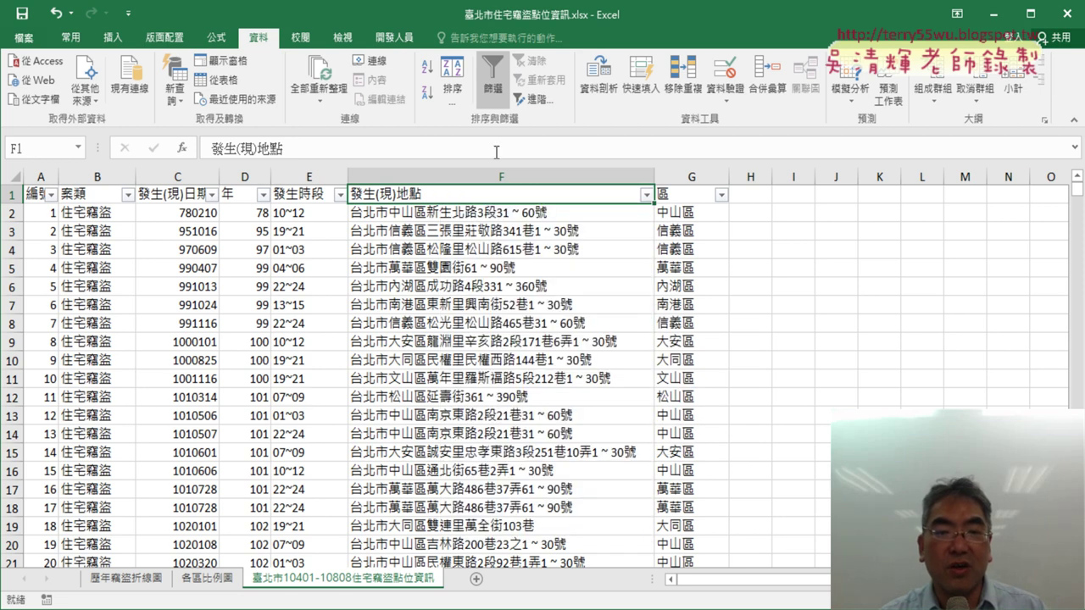
left_click(493, 75)
left_click(703, 194)
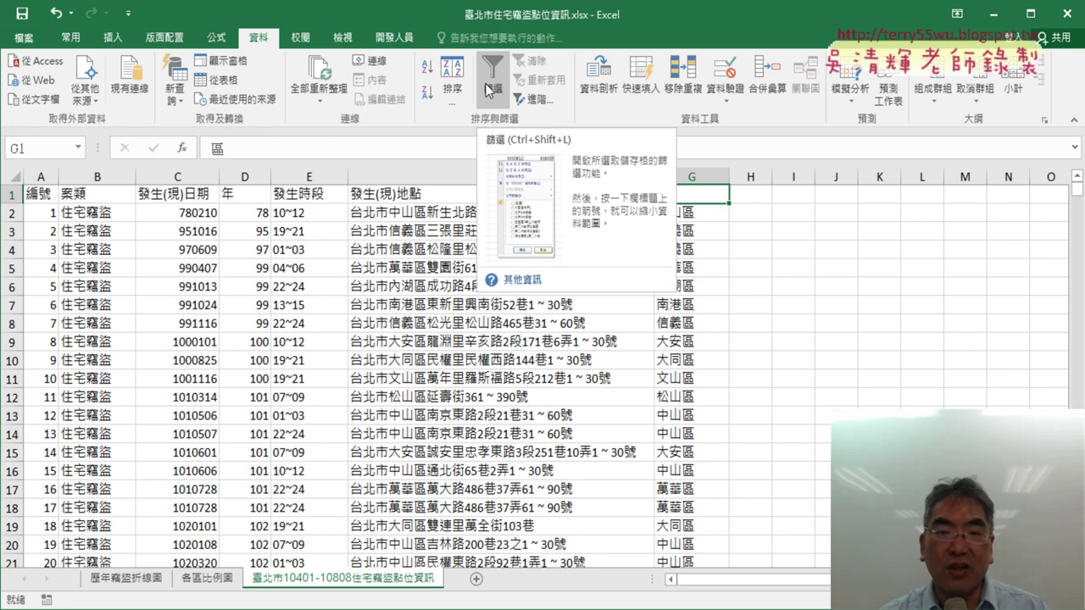
On 各區比例圖, copy the 中山區 label, then double-click its 303 count to drill down
left_click(206, 578)
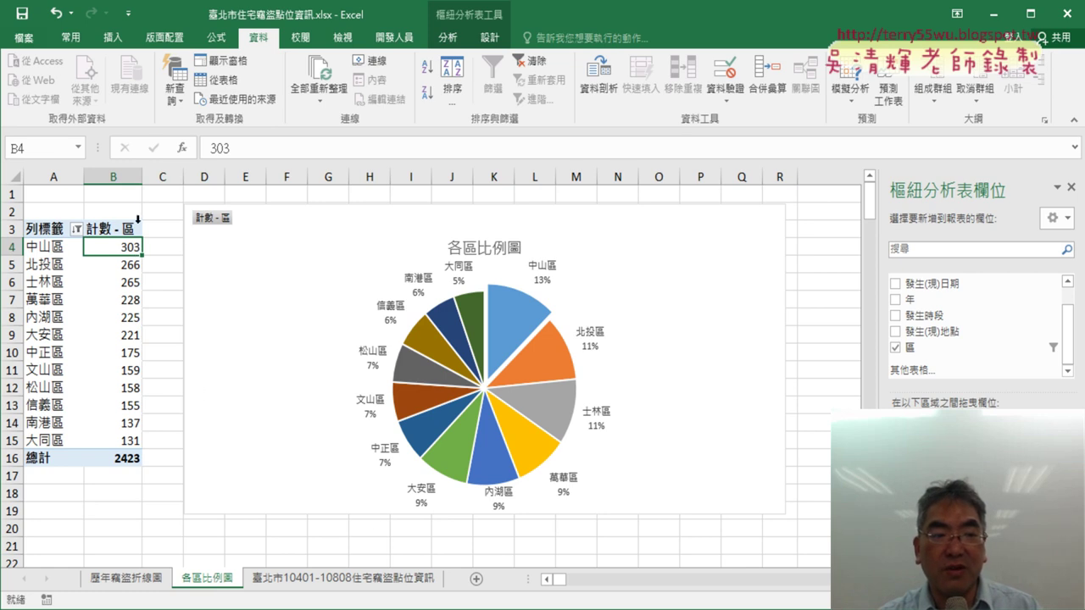
left_click(46, 251)
left_click(117, 250)
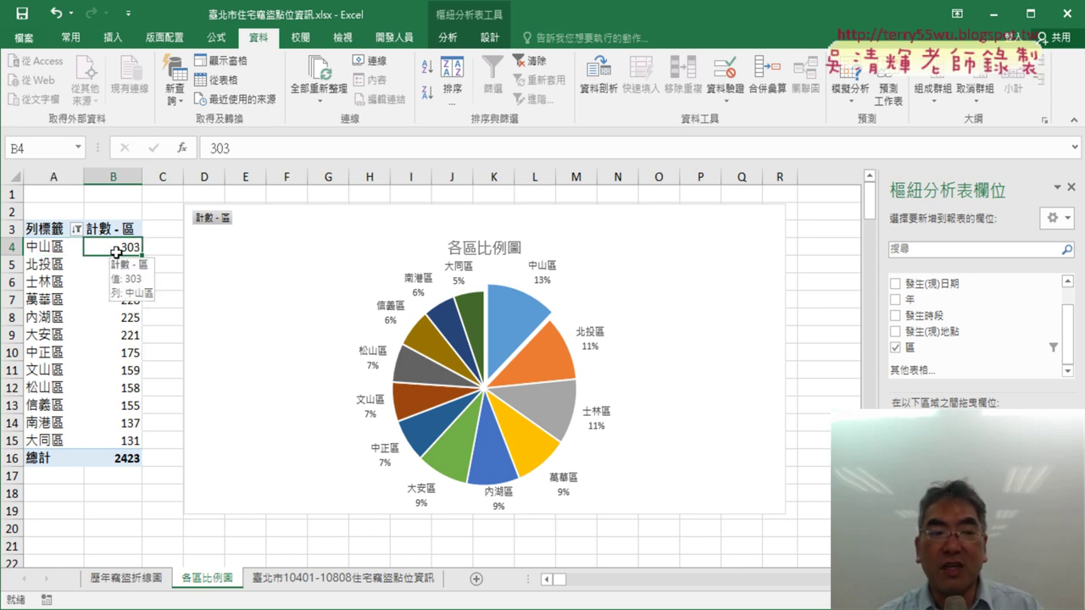
left_click(55, 246)
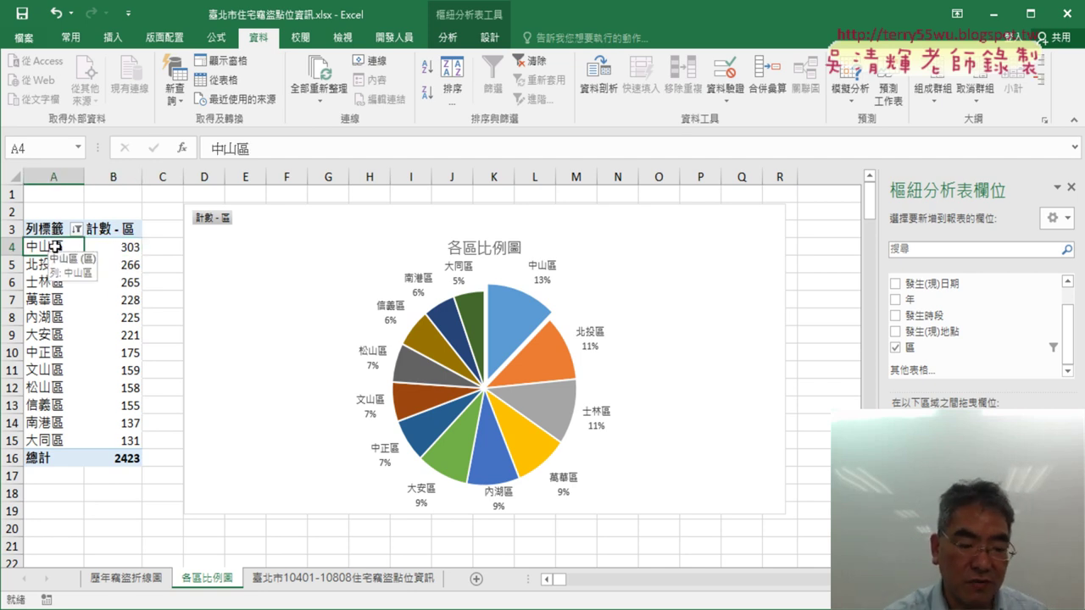
key("ctrl+c")
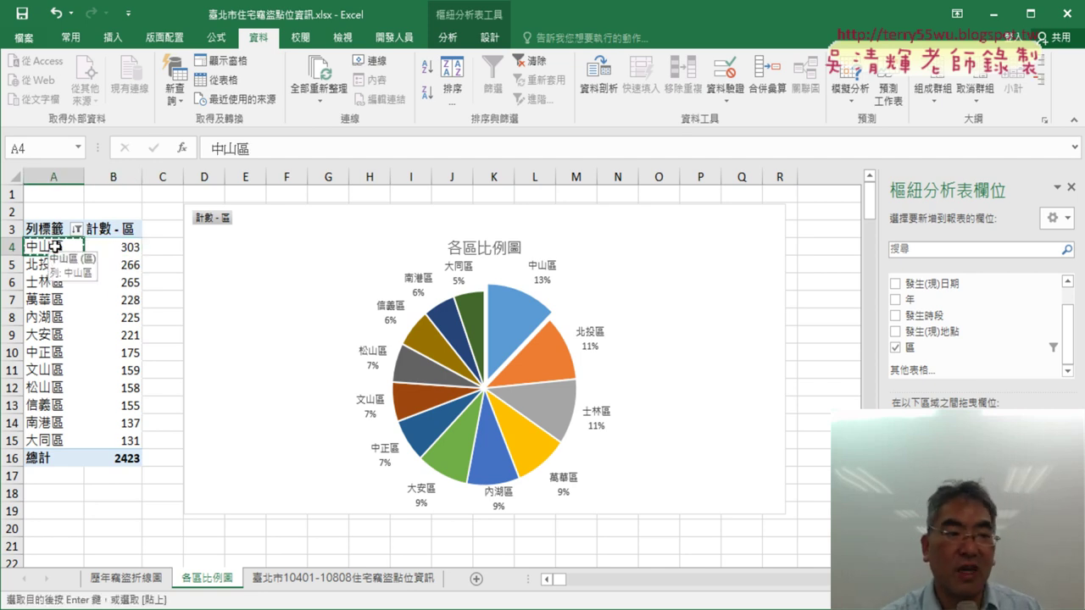
left_click(118, 246)
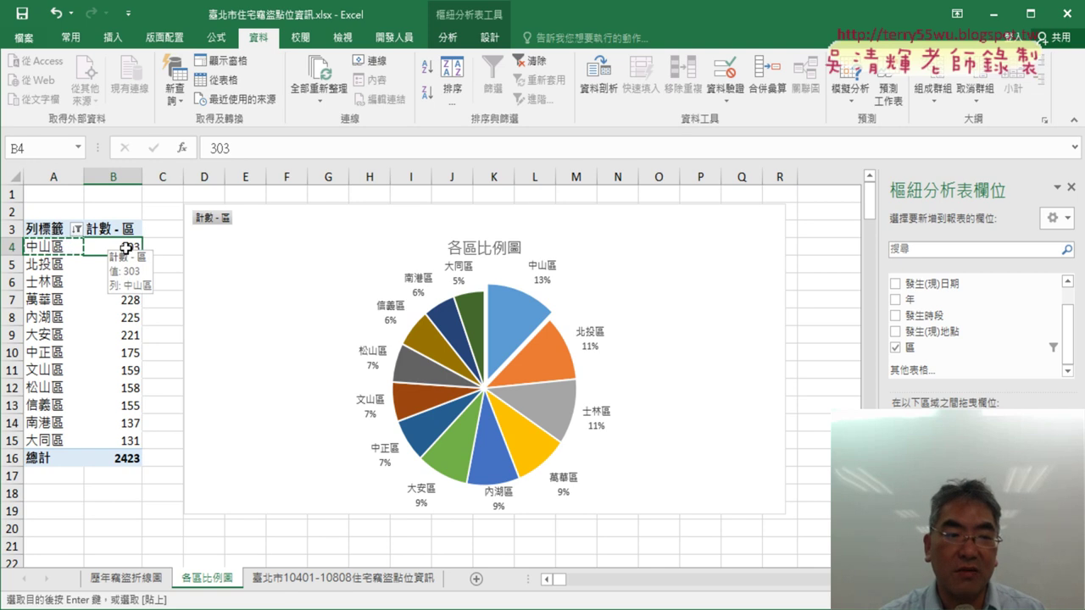
double_click(126, 247)
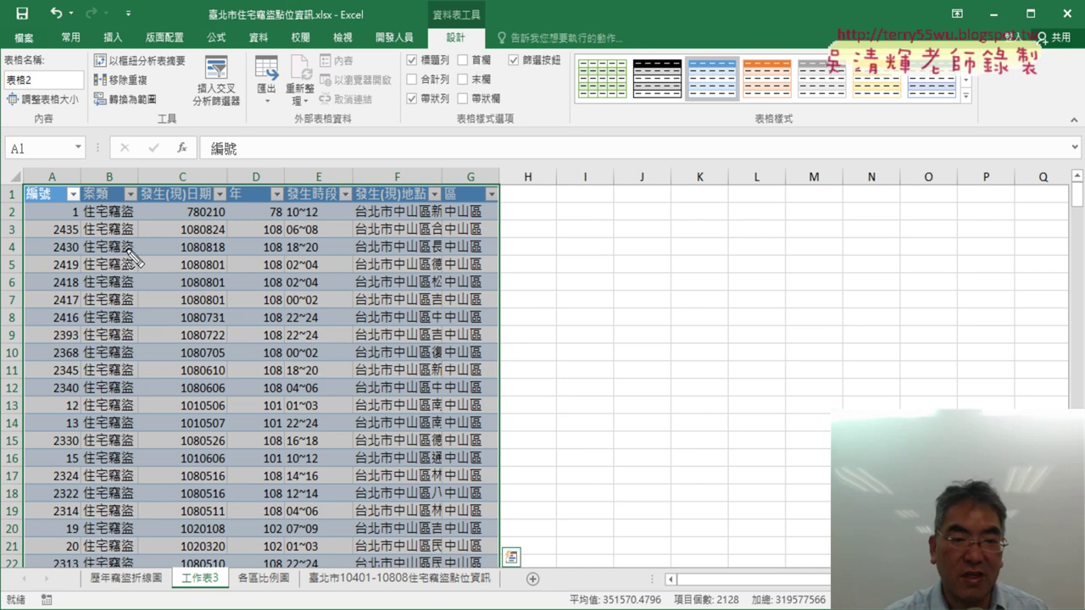
mouse_move(284, 596)
left_mouse_down()
mouse_move(248, 595)
mouse_move(206, 564)
mouse_move(222, 557)
mouse_move(193, 578)
left_mouse_up()
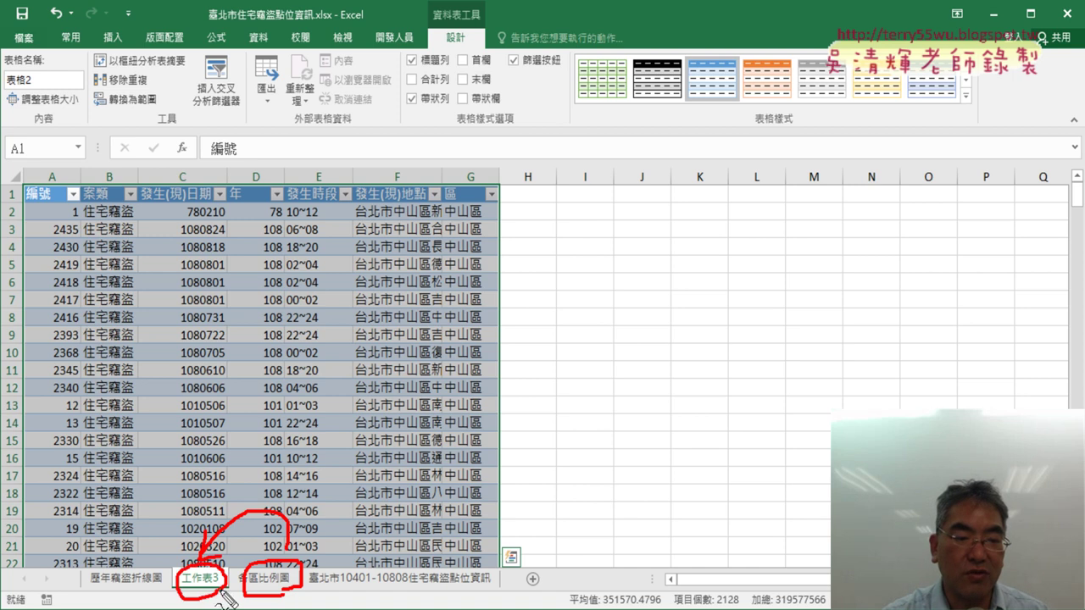
mouse_move(435, 190)
left_mouse_down()
mouse_move(441, 456)
mouse_move(502, 462)
left_mouse_up()
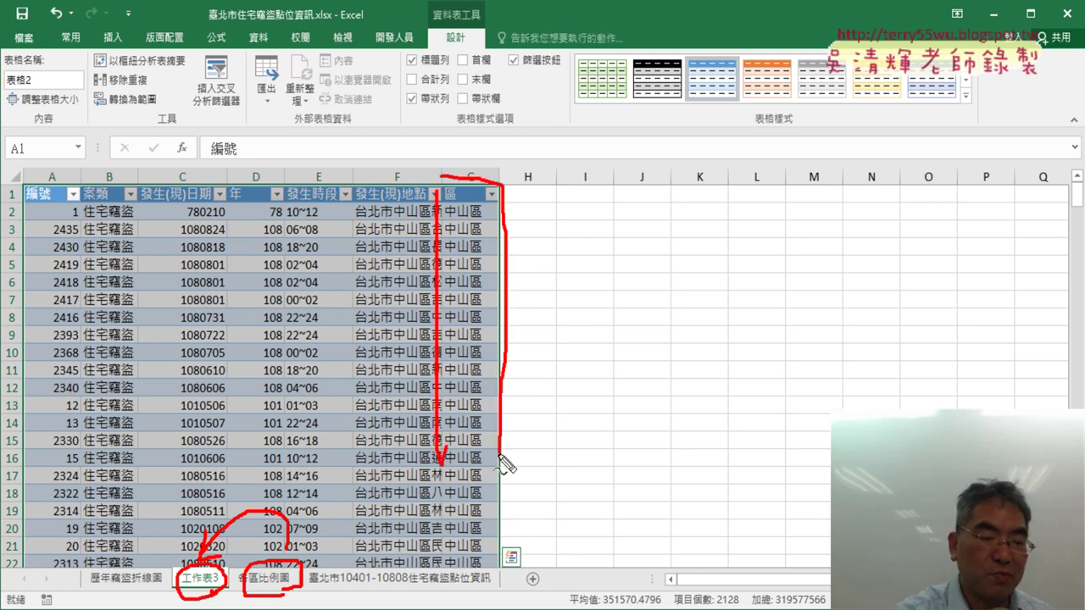
key("Escape")
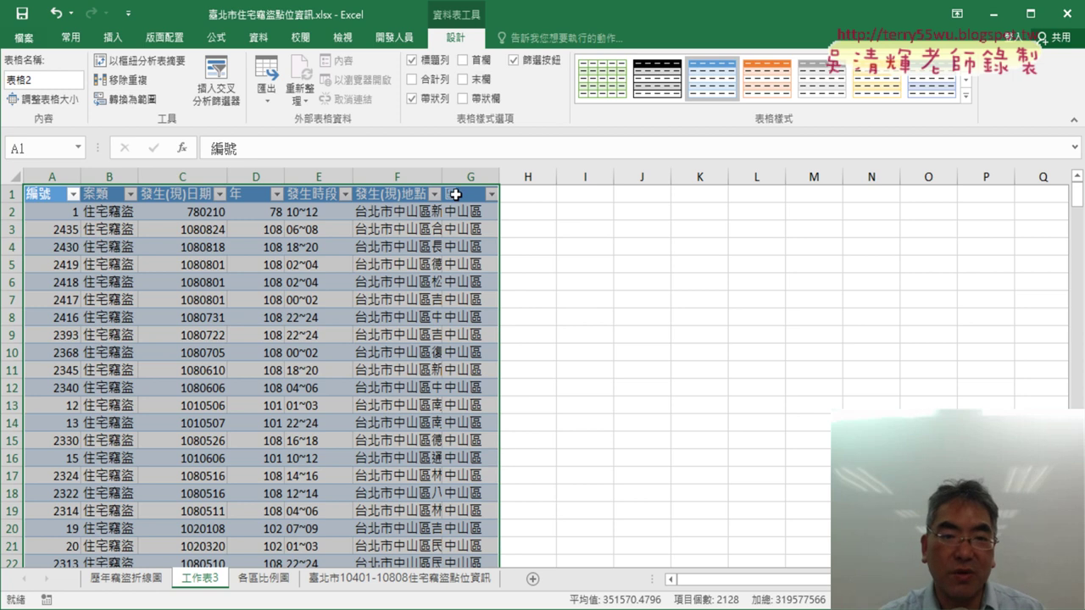
left_click(480, 194)
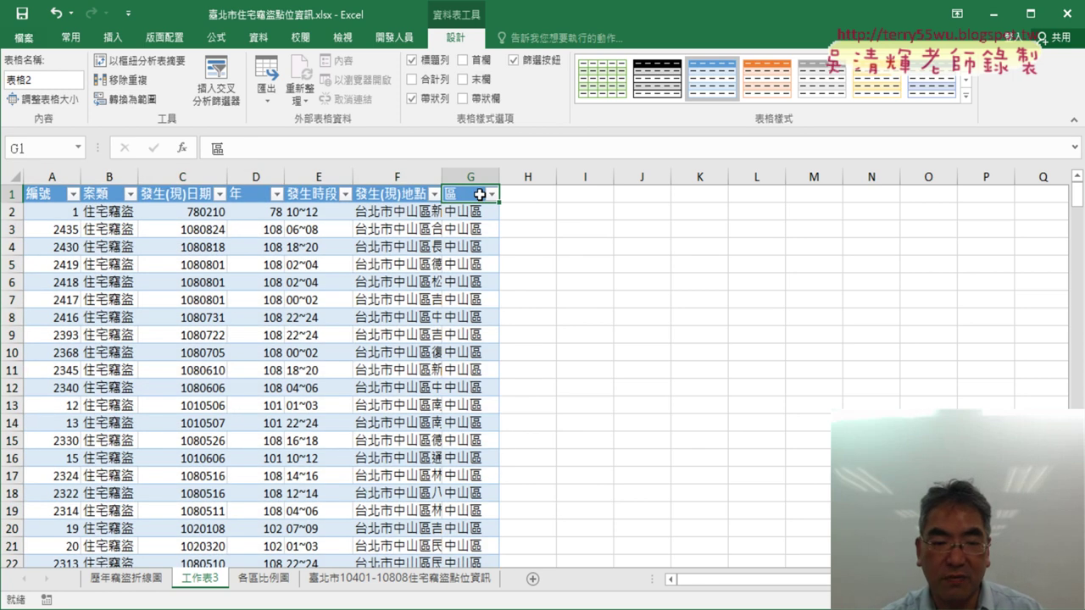
key("ctrl+Down")
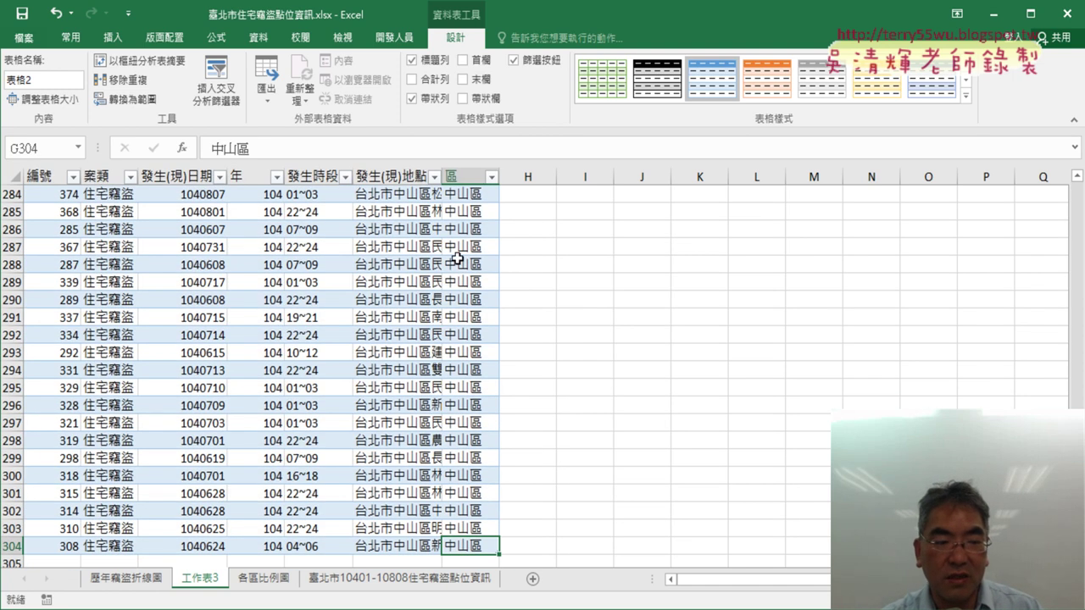
left_click(5, 546)
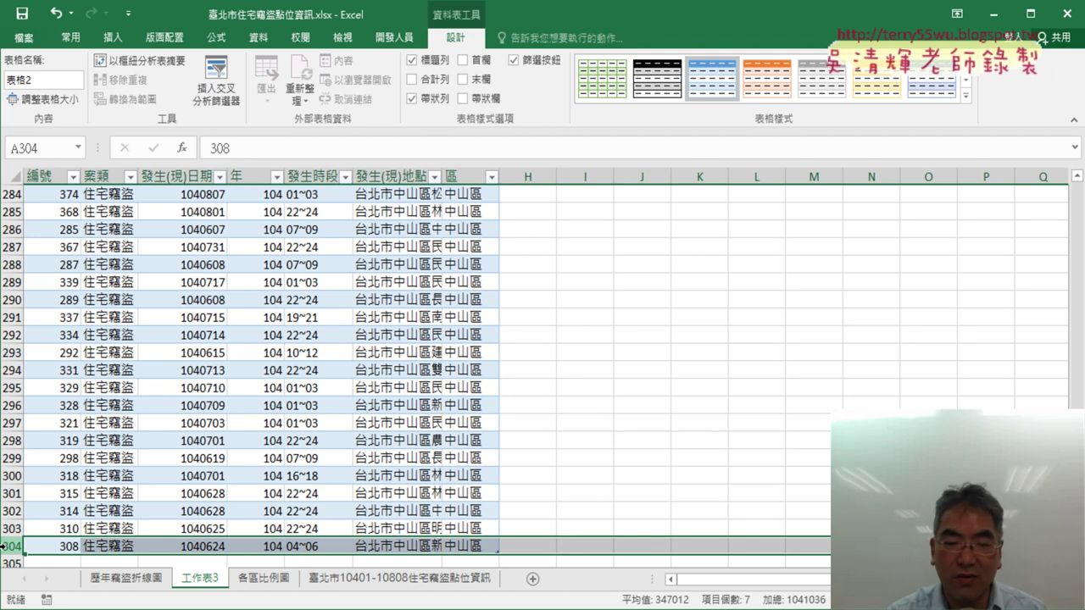
key("ctrl+Home")
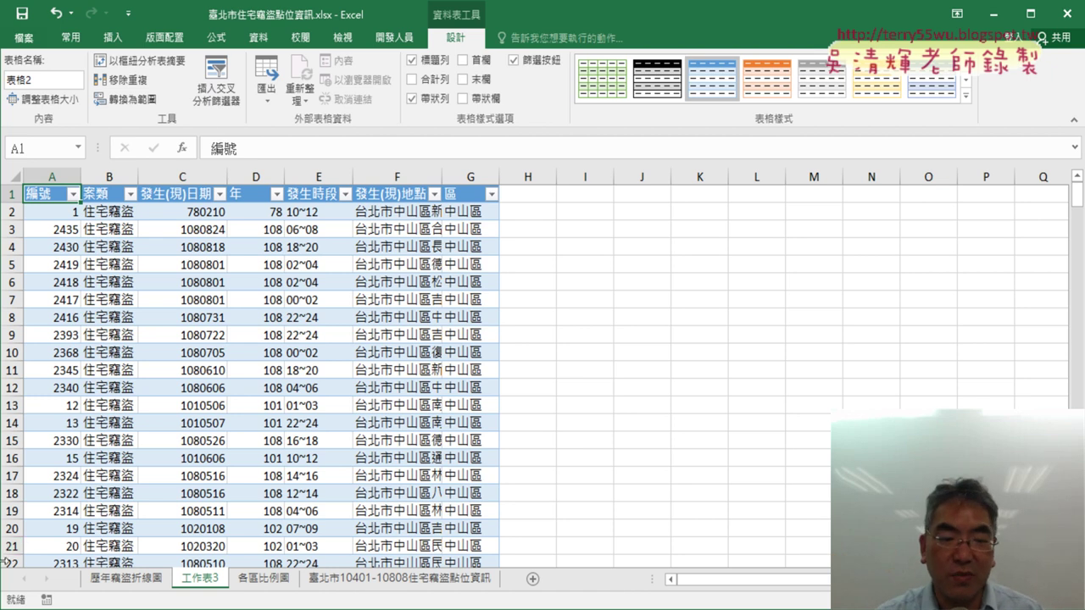
left_click(258, 579)
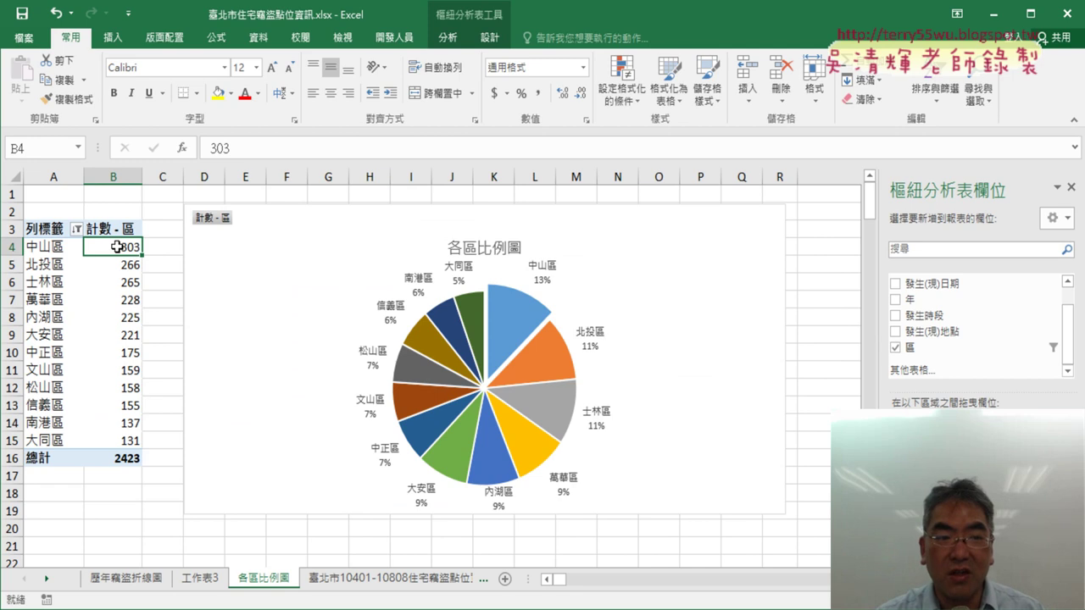
Rename the 工作表3 tab to 中山區, entered with Bopomofo as ㄓㄨㄥ ㄕㄢ ㄑㄩ
left_click(193, 580)
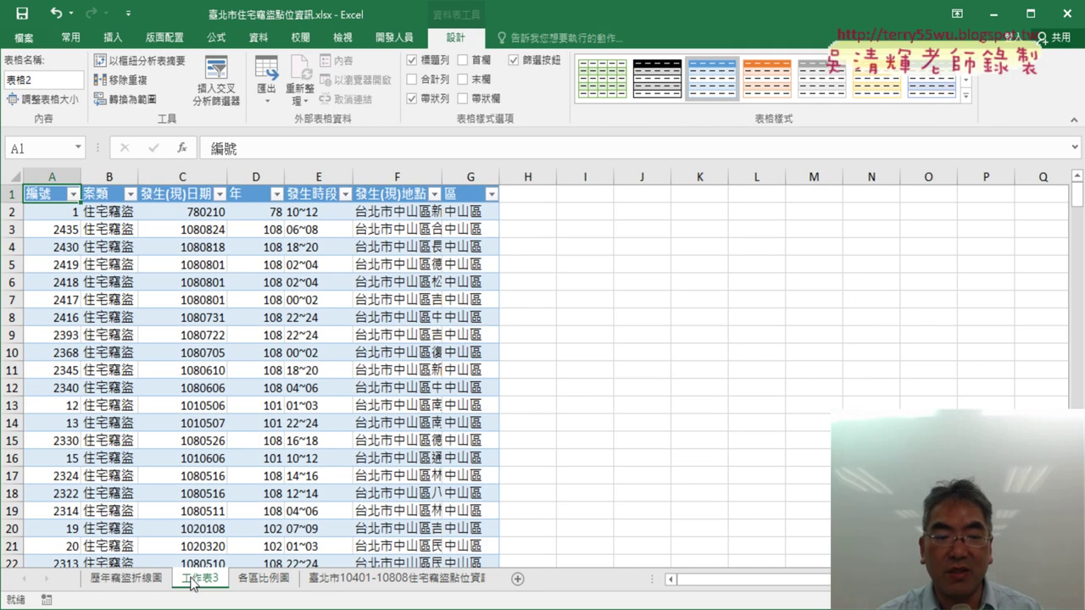
left_click(263, 580)
left_click(201, 579)
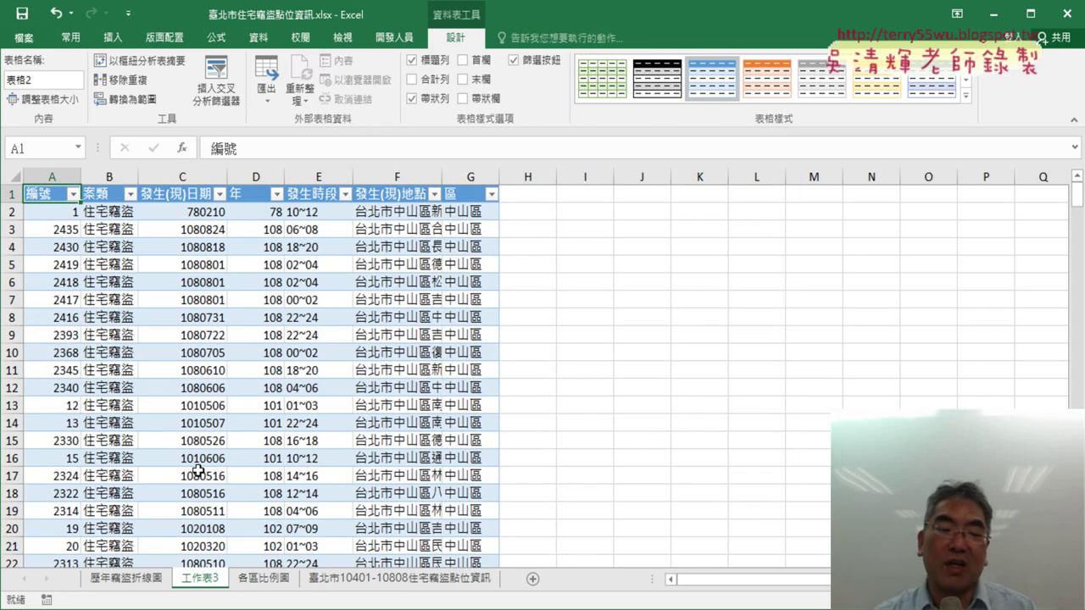
double_click(197, 580)
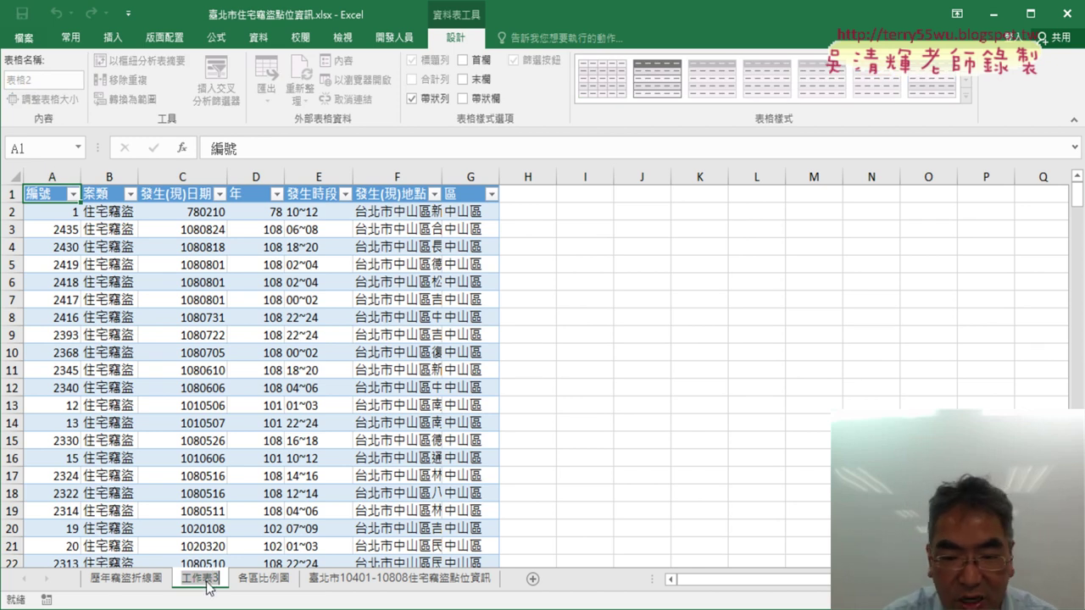
key("Return")
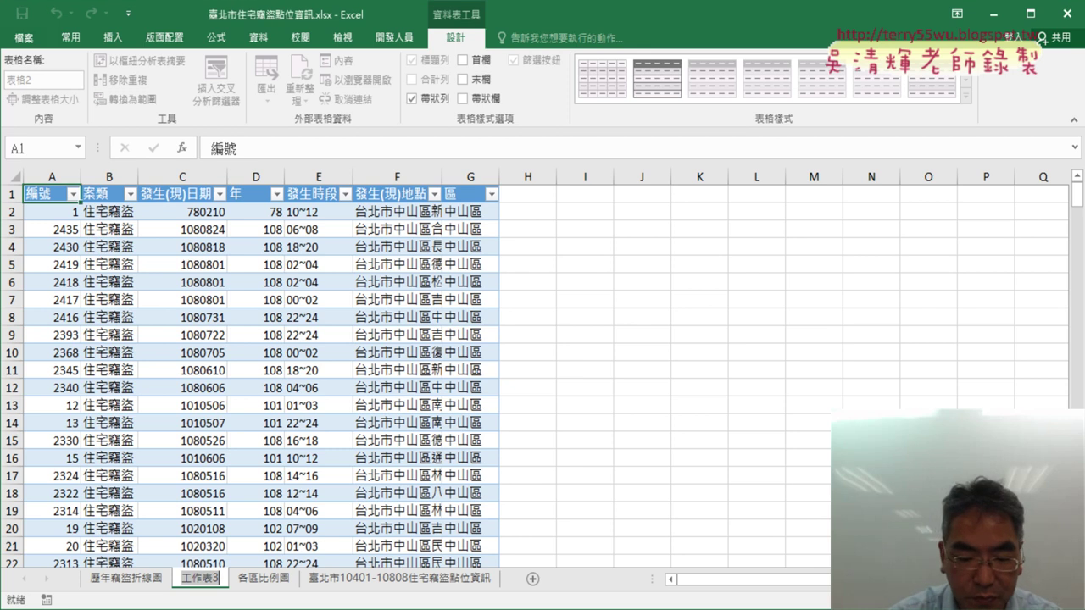
type("ㄓㄨㄥ")
key("space")
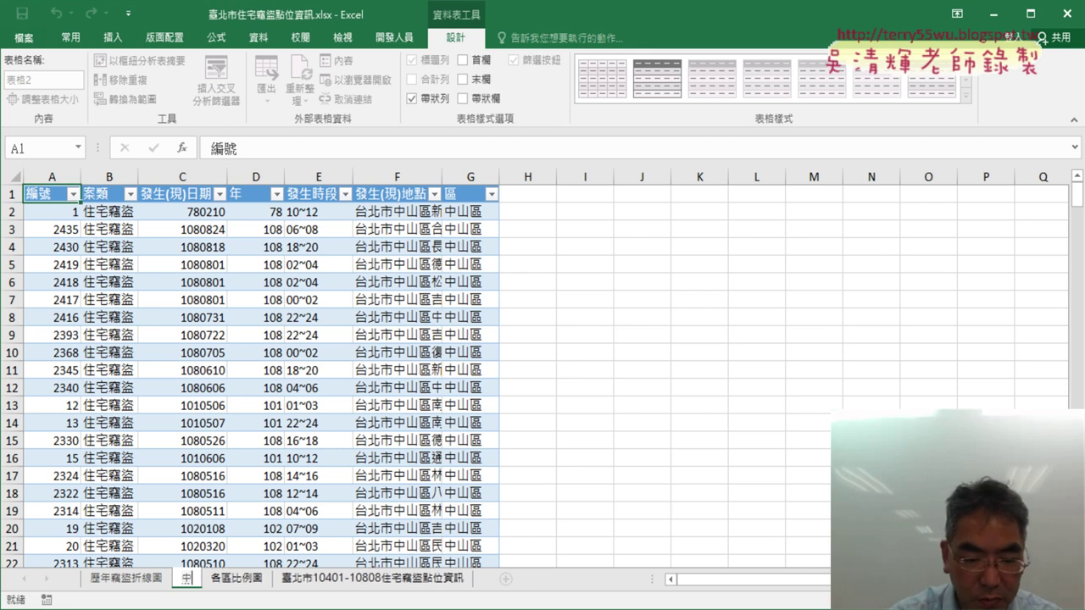
type("ㄕㄢ")
key("space")
type("ㄑㄩ")
key("space")
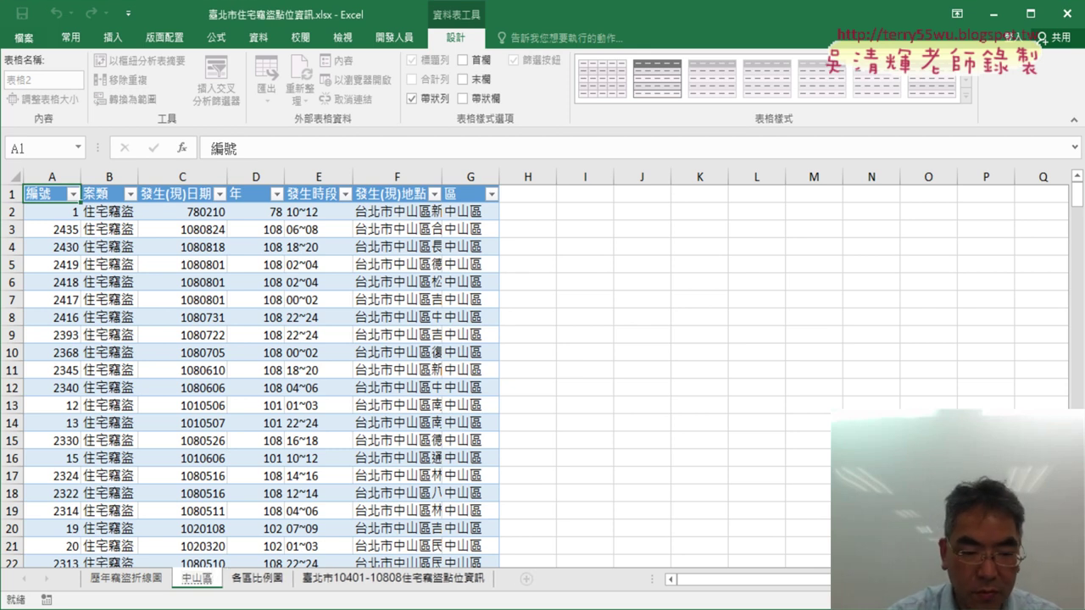
key("Return")
key("Return")
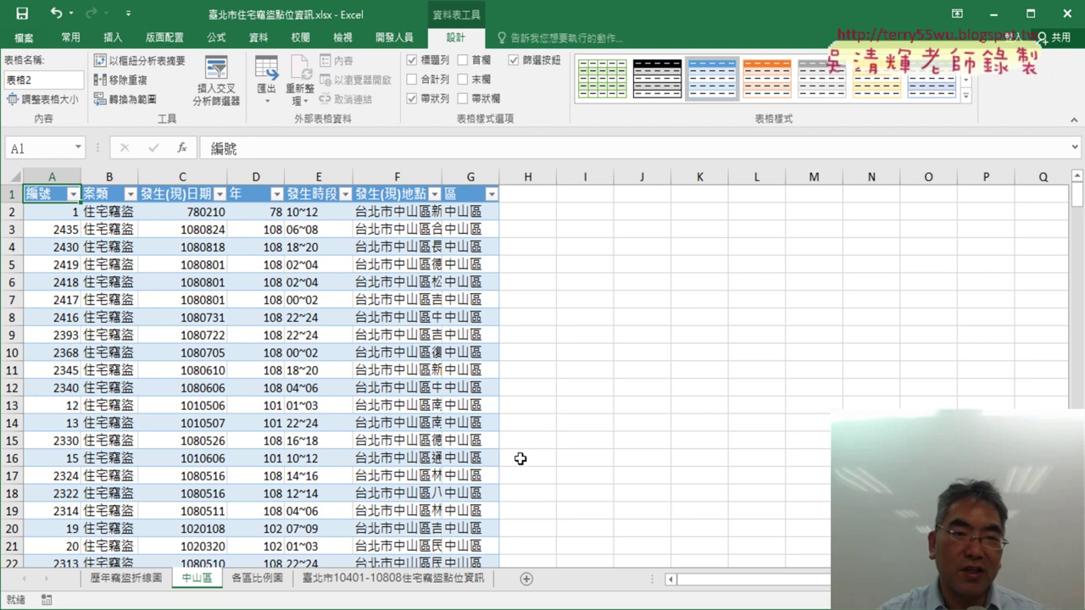
Convert the 中山區 records table to a normal range, removing its filter arrows
left_click(283, 387)
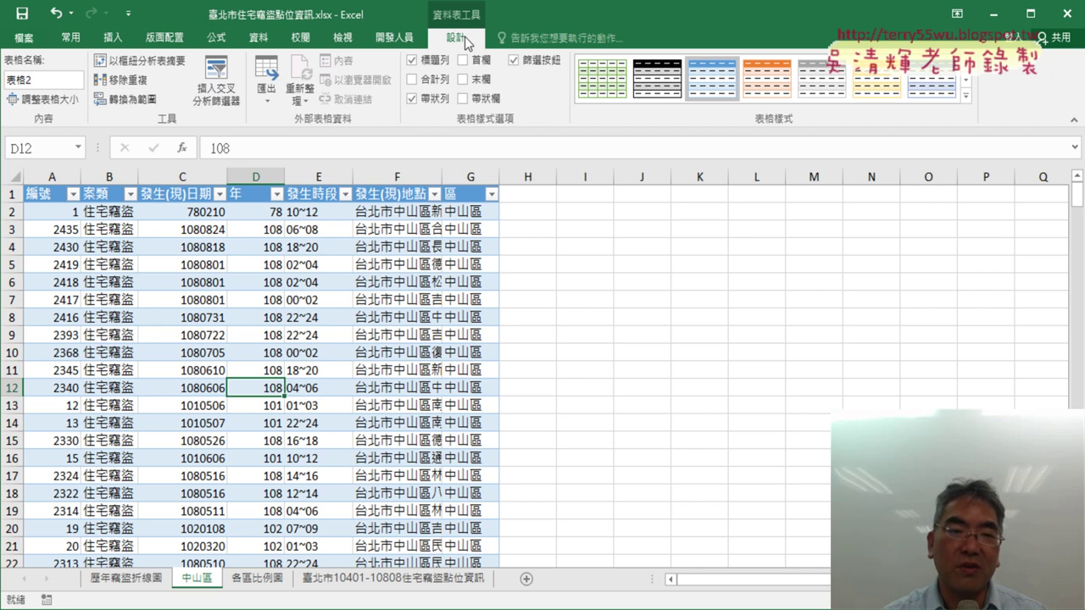
left_click(491, 195)
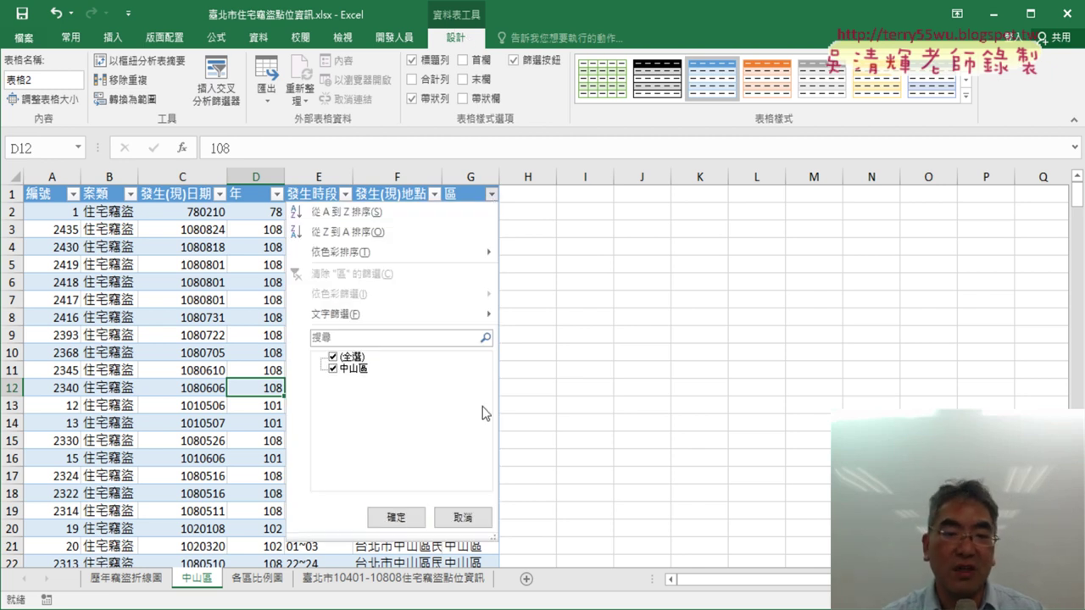
left_click(462, 517)
left_click(434, 195)
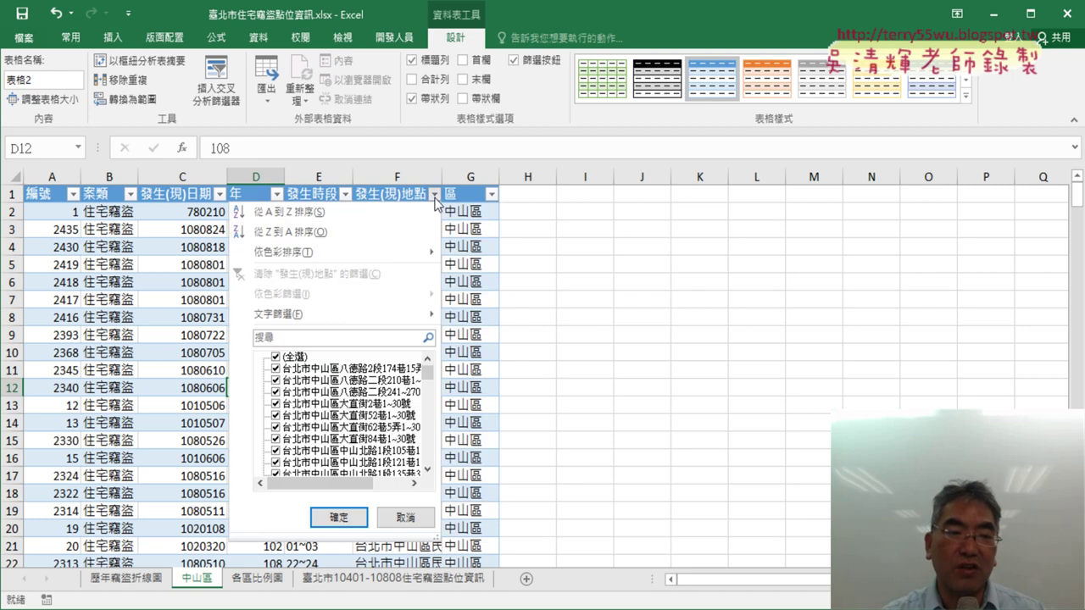
left_click(436, 200)
left_click(413, 196)
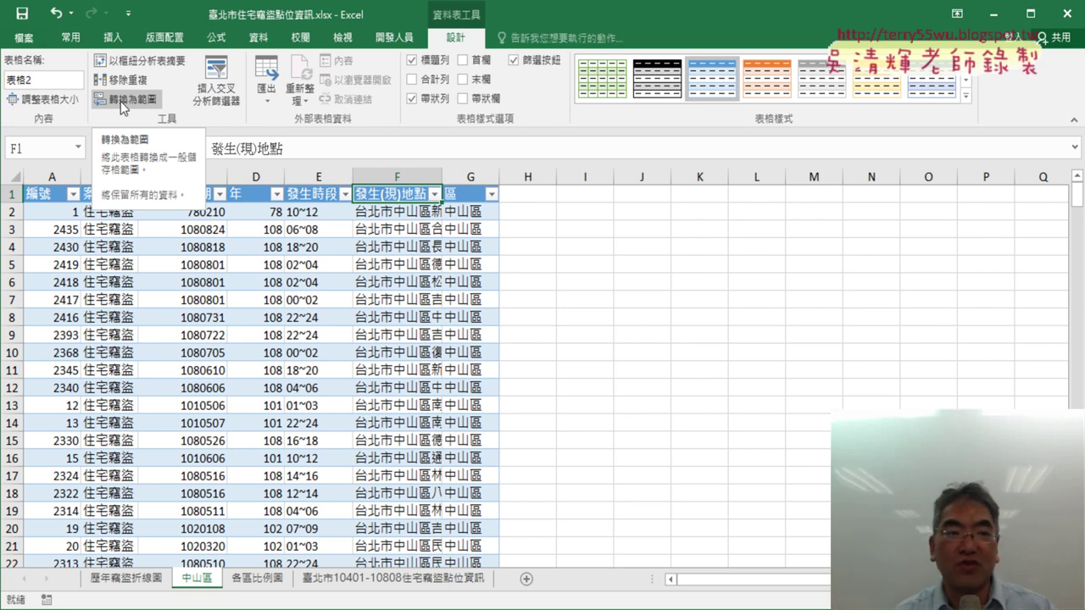
left_click(120, 100)
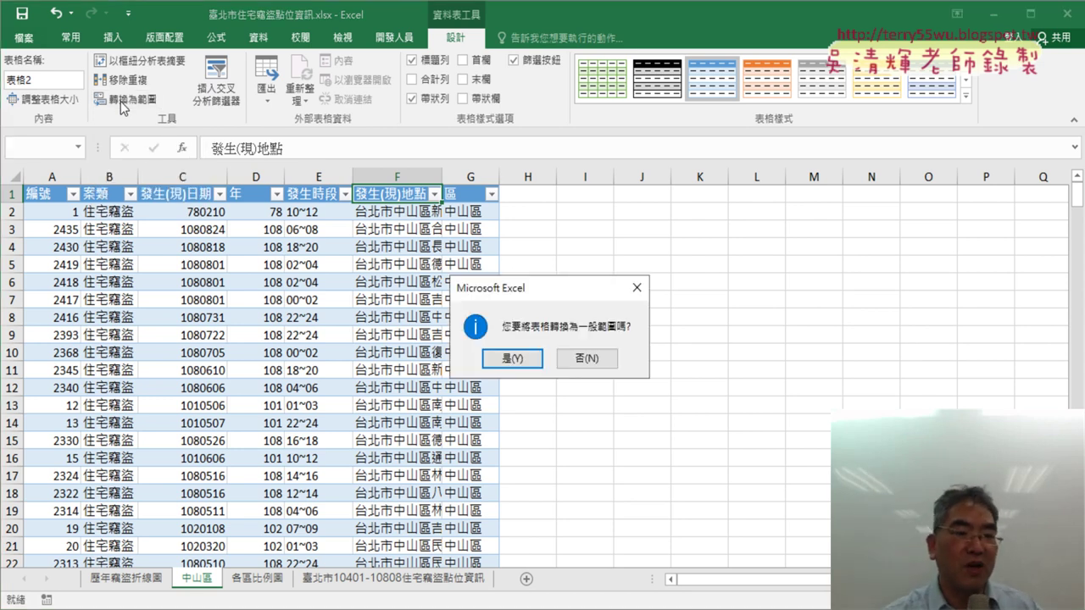
left_click(514, 357)
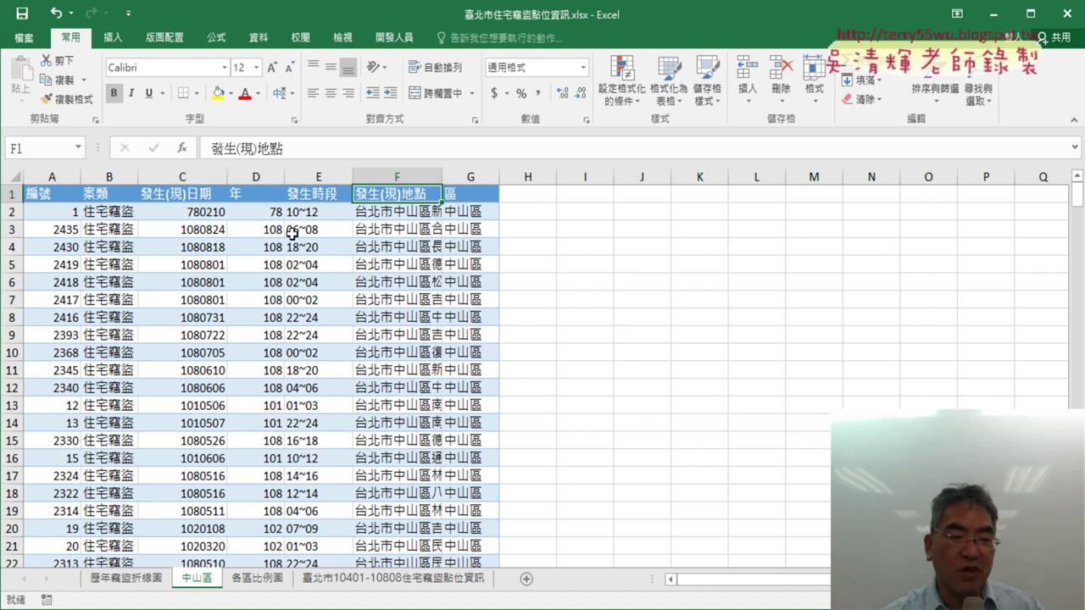
Drill into the 萬華區 count of 228 to list its records on a new sheet
left_click(256, 577)
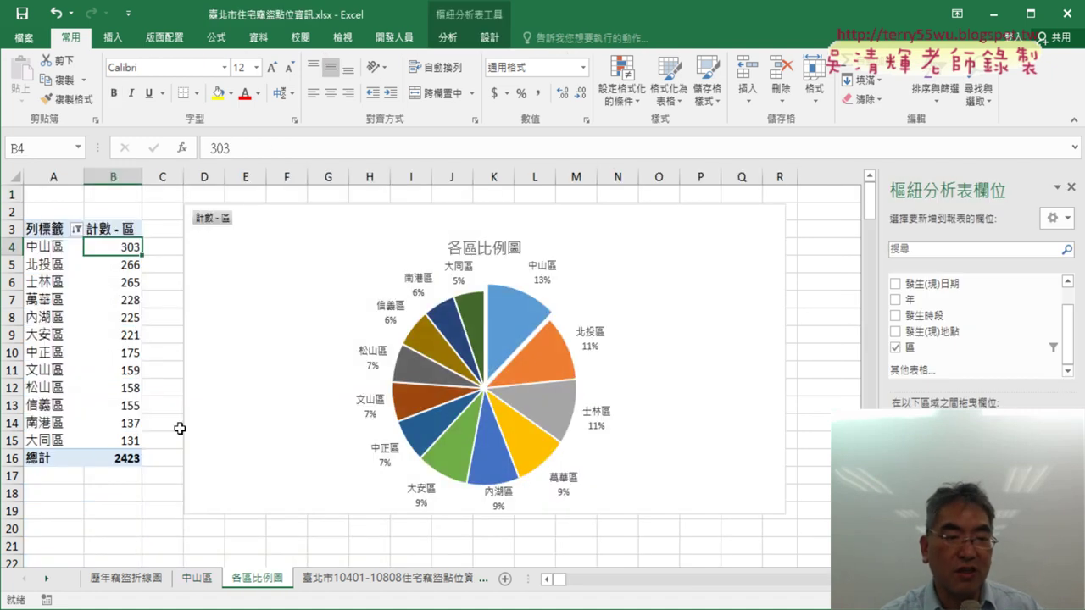
left_click(123, 264)
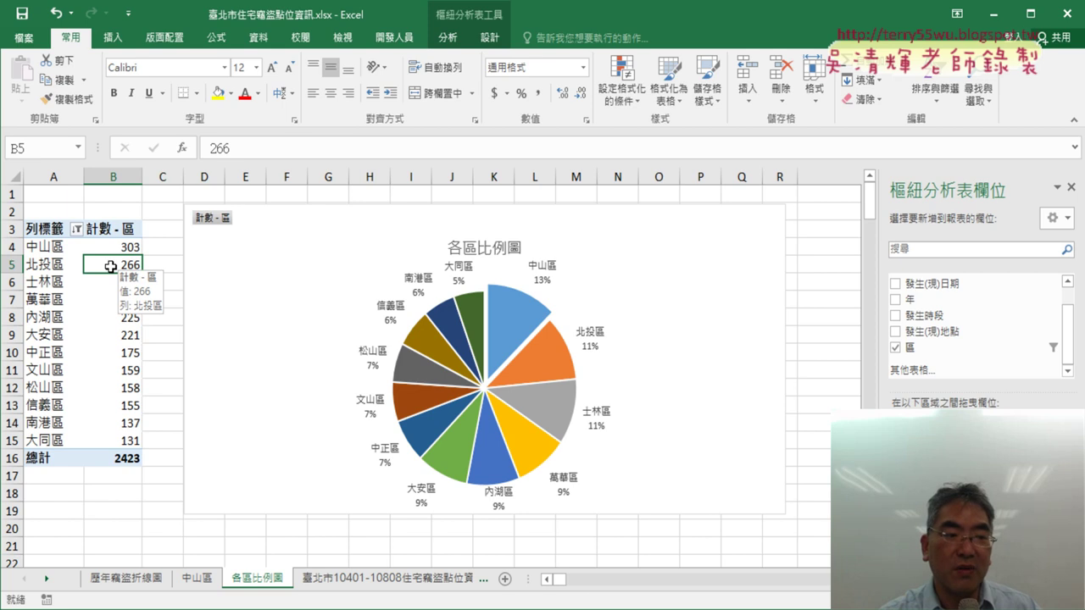
left_click(117, 300)
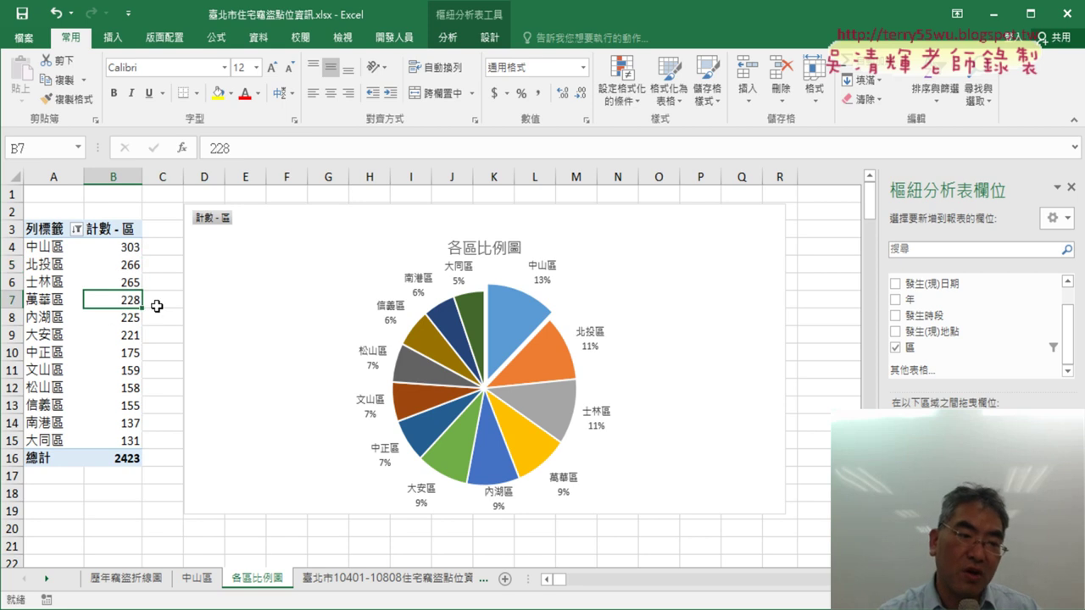
mouse_move(109, 301)
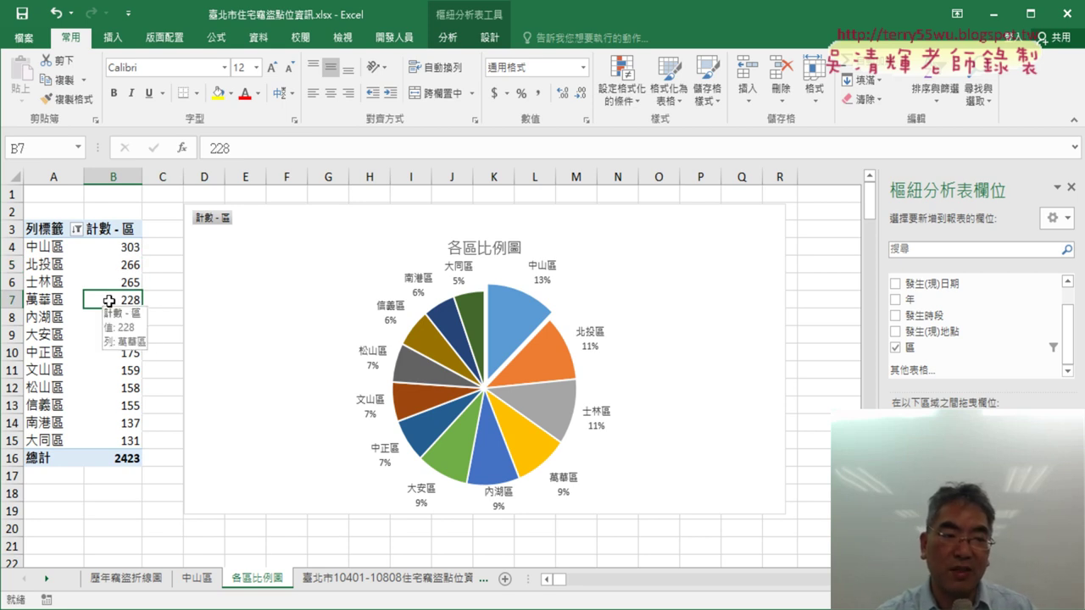
double_click(109, 301)
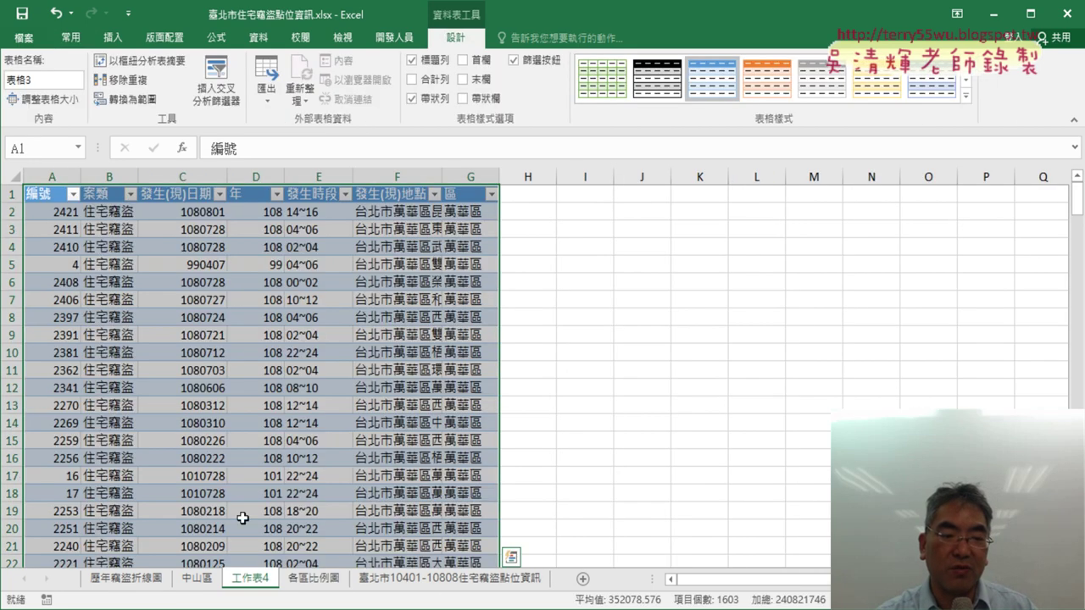
Rename sheet 工作表4 to 萬華區 by pasting the copied name, then return to 各區比例圖
left_click(473, 211)
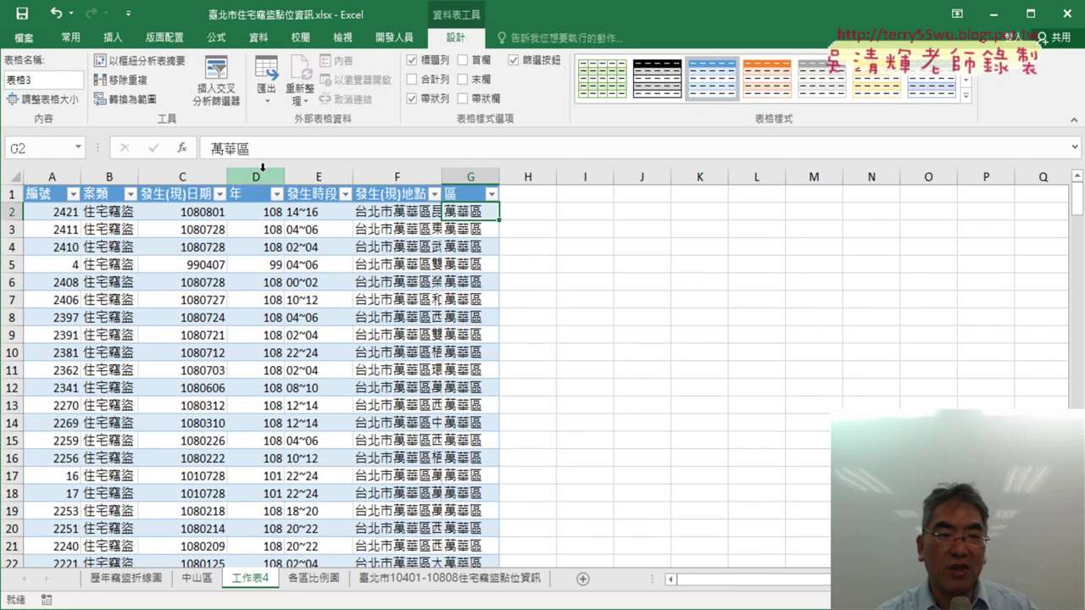
left_click_drag(212, 149, 255, 149)
right_click(235, 146)
left_click(268, 172)
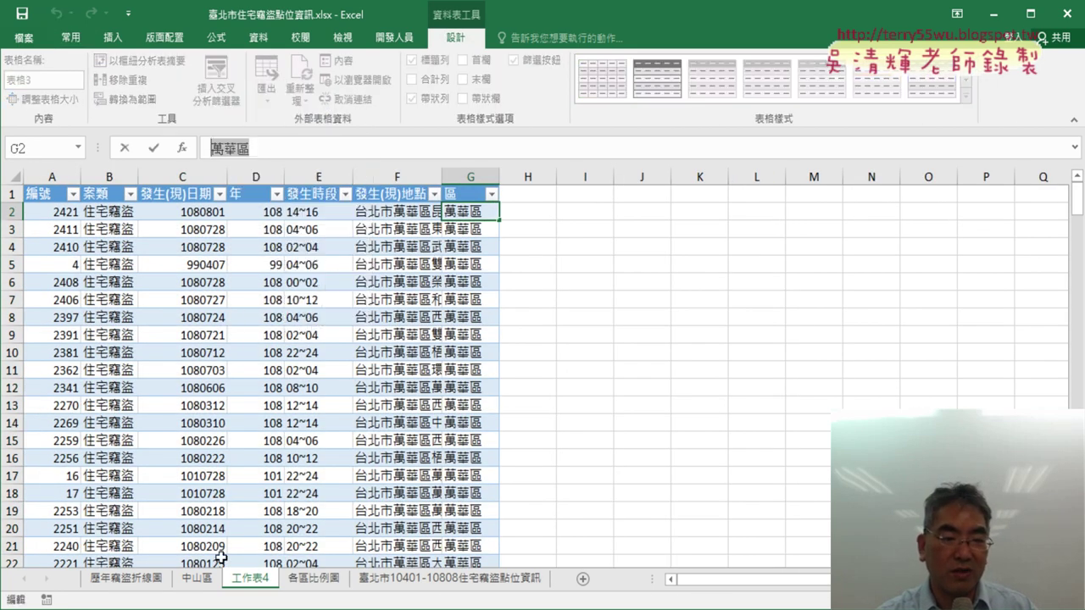
left_click(195, 528)
double_click(260, 584)
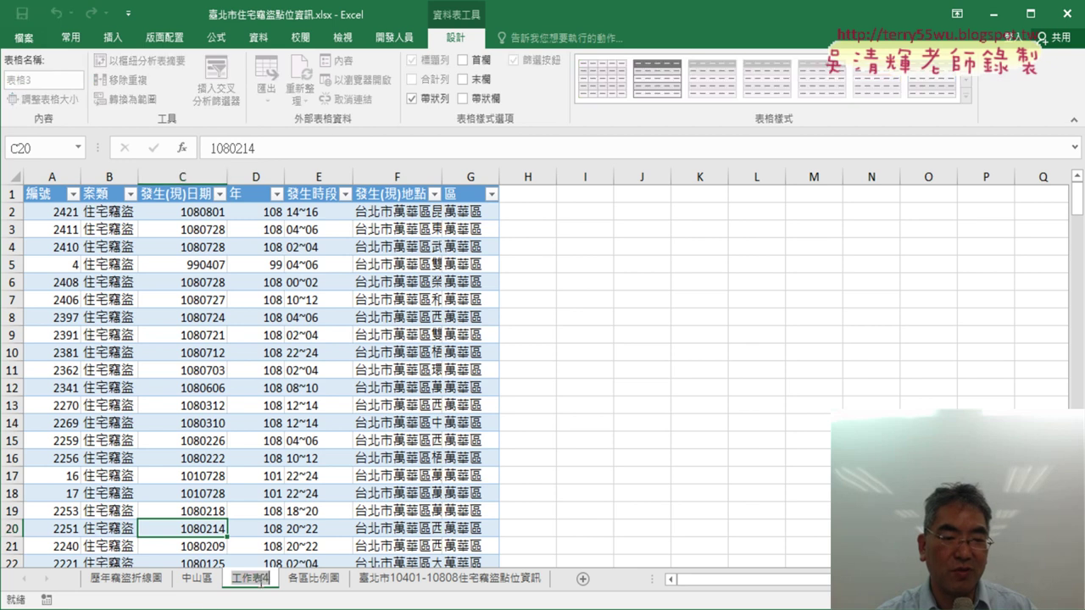
key("ctrl+v")
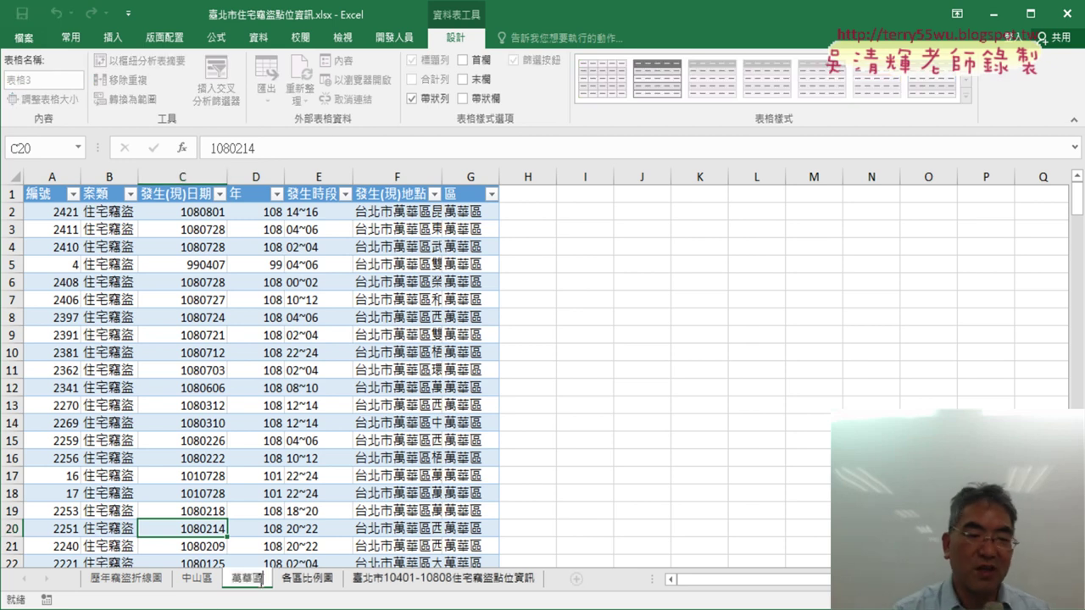
key("Return")
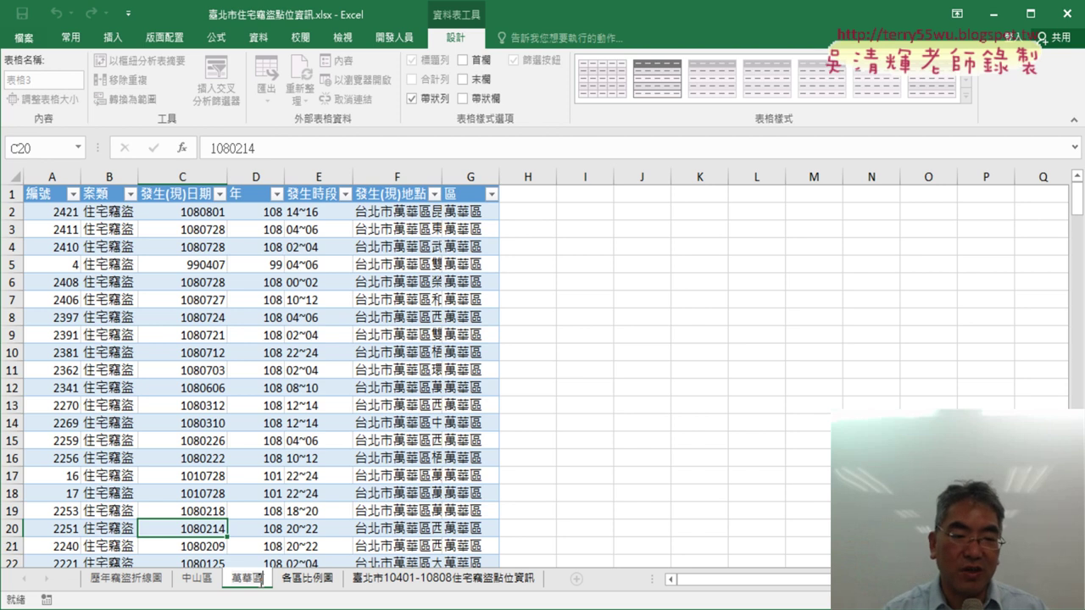
left_click(307, 578)
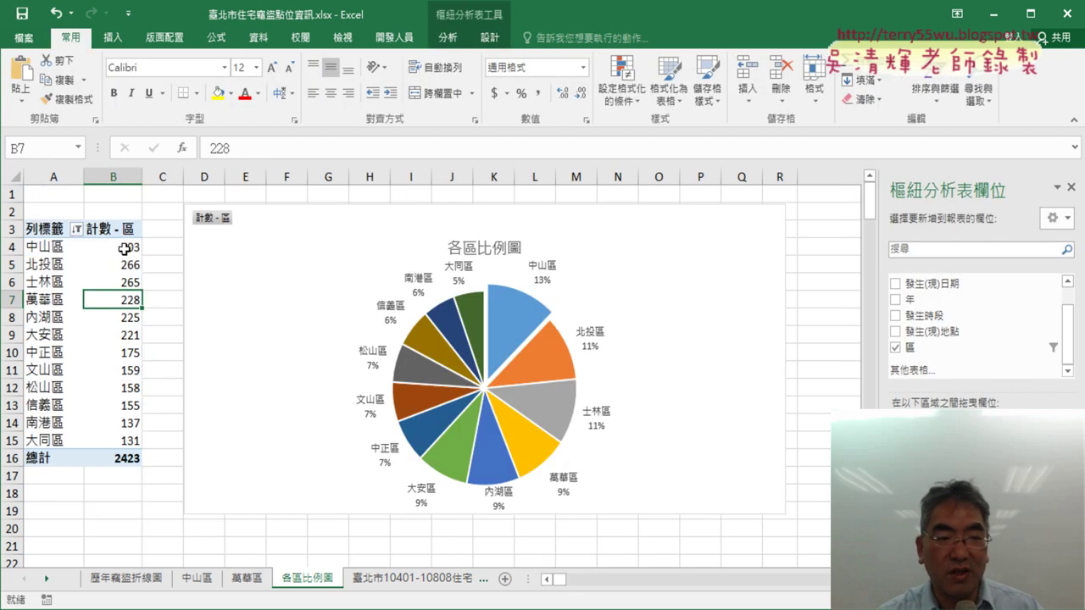
Move the pie chart left beside the pivot table, narrow it, then open the raw records sheet
left_click(116, 319)
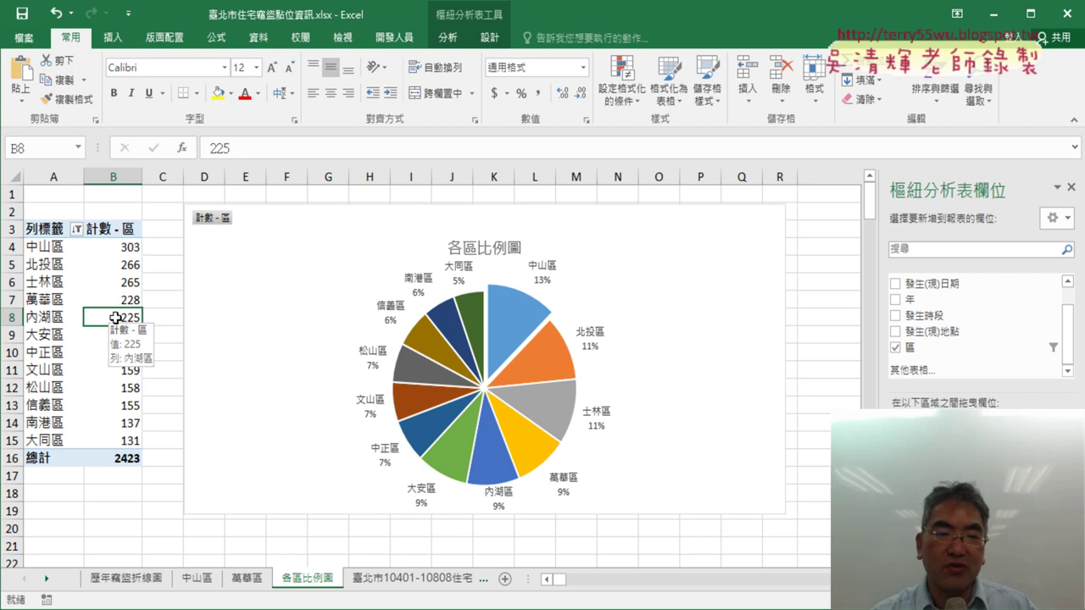
mouse_move(321, 244)
left_mouse_down()
mouse_move(264, 244)
mouse_move(288, 230)
left_mouse_up()
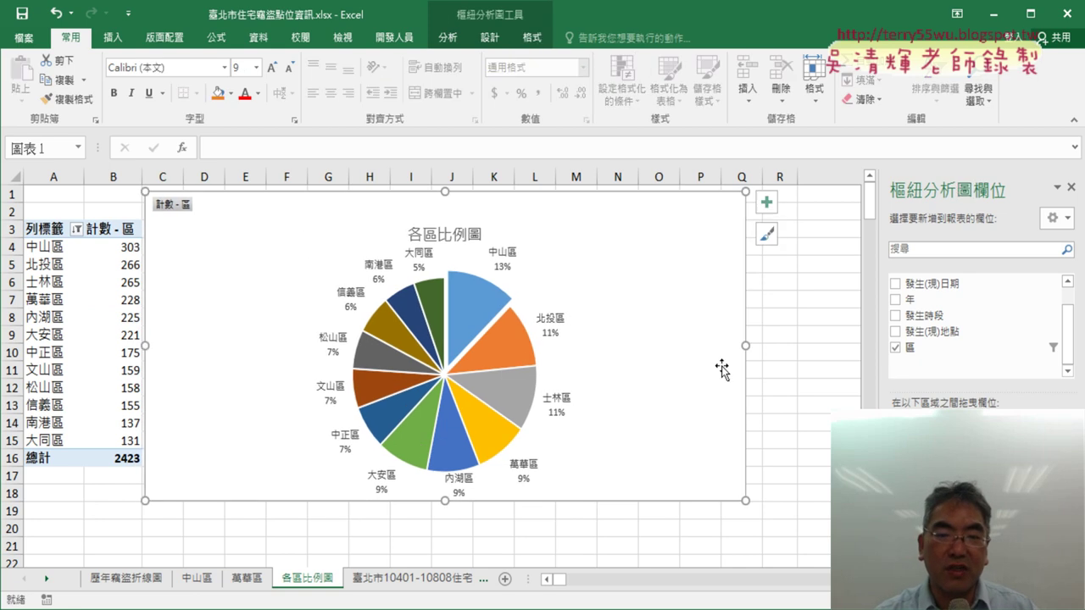
left_click_drag(746, 345, 629, 346)
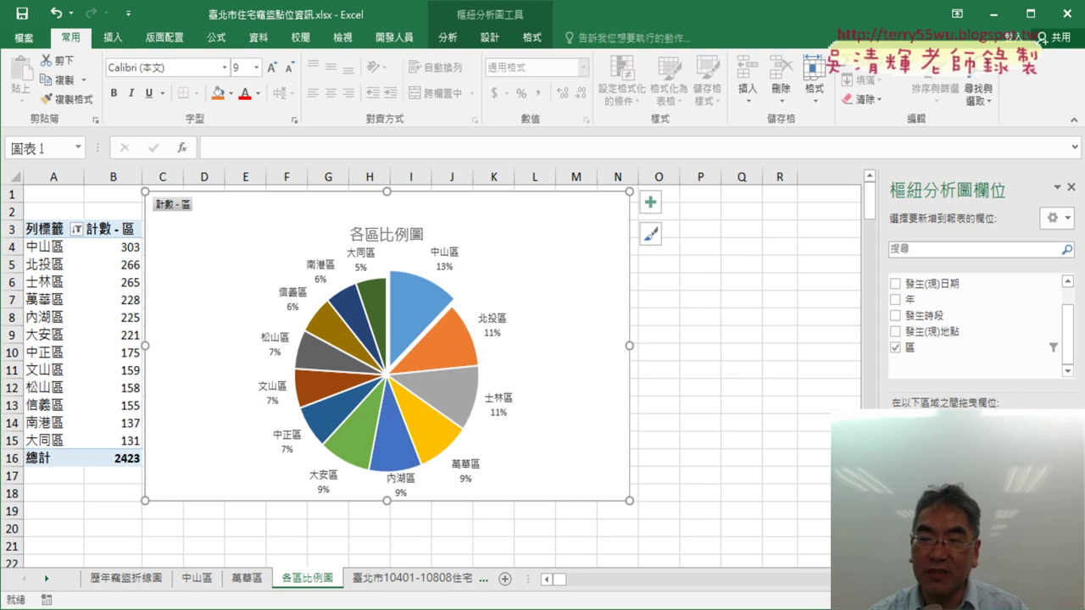
left_click_drag(1068, 315, 1077, 301)
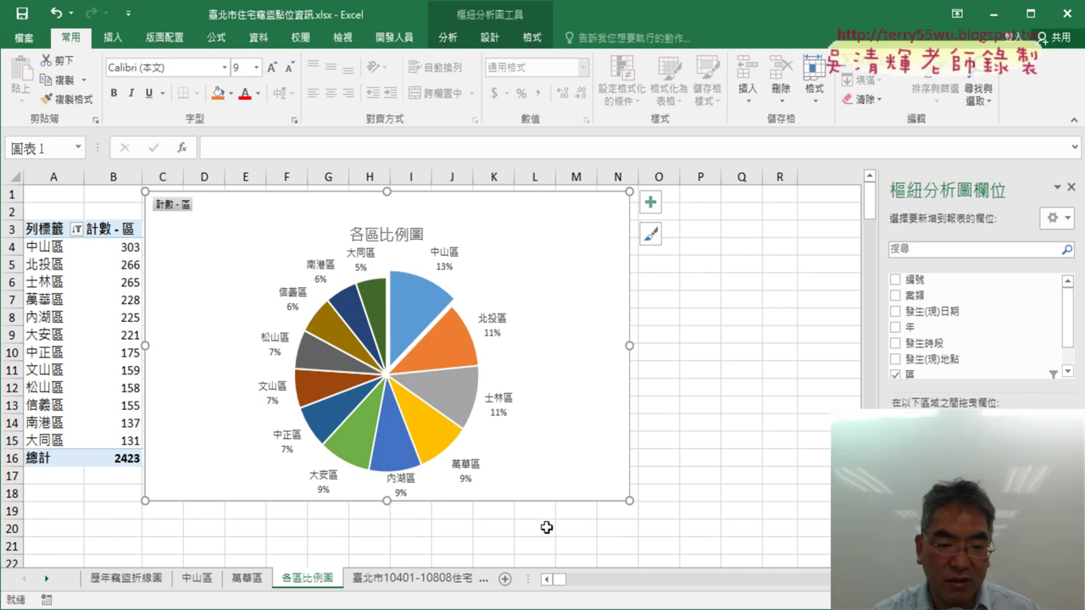
left_click(424, 580)
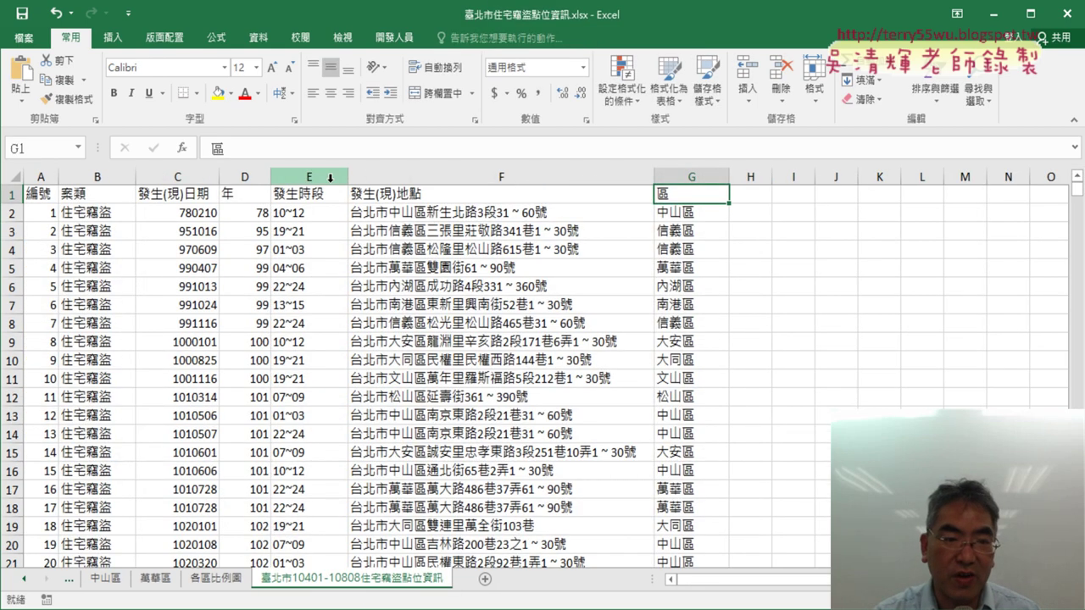
Select column E, the 發生時段 time-period column
left_click(330, 177)
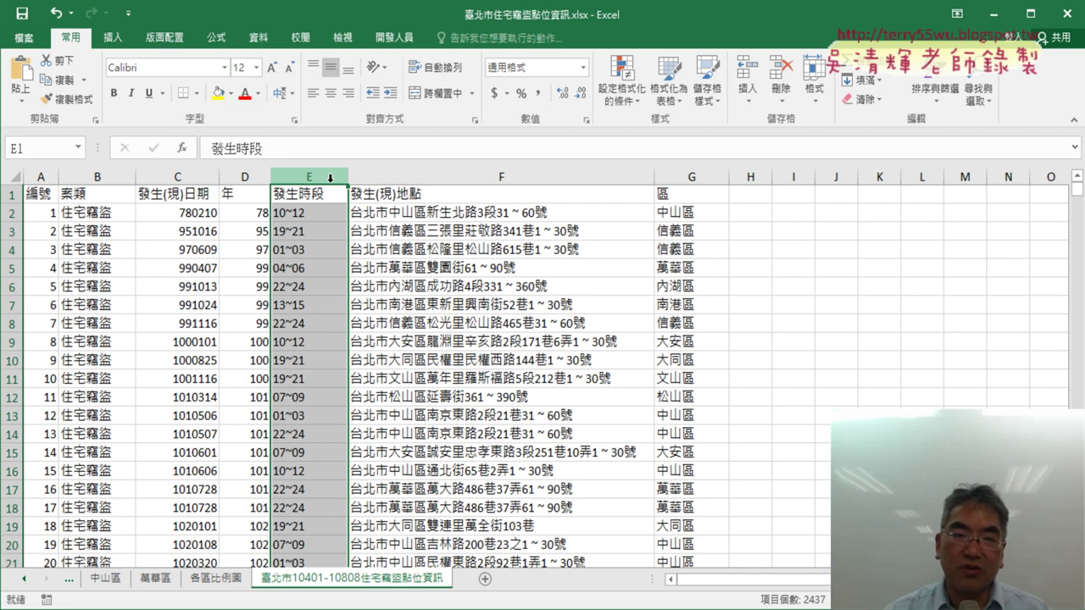
Minimize Excel, then bring the workbook back with Alt+Tab
left_click(994, 13)
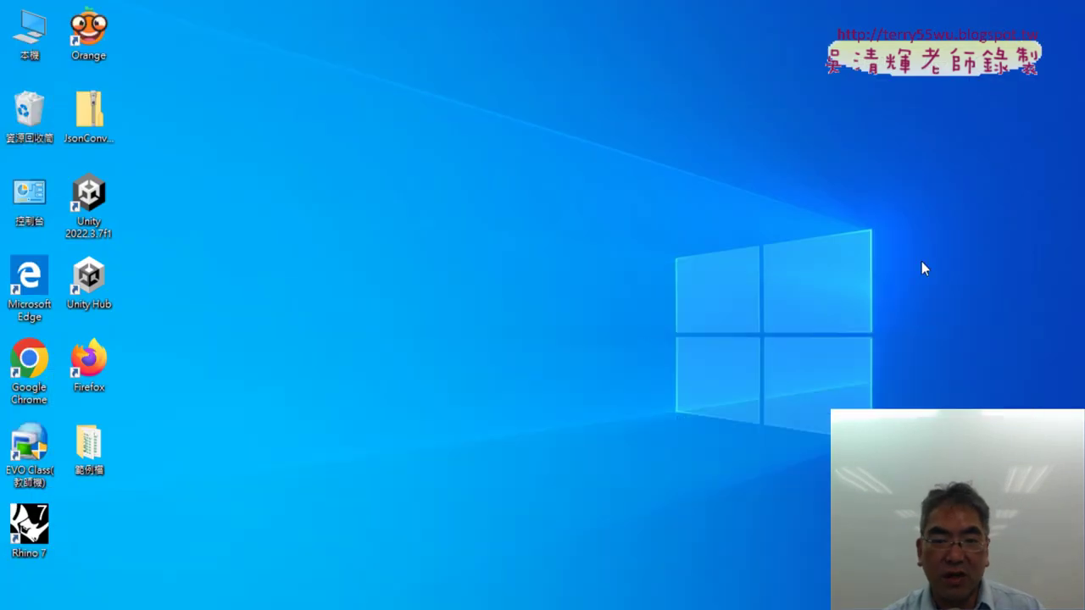
key("alt+Tab")
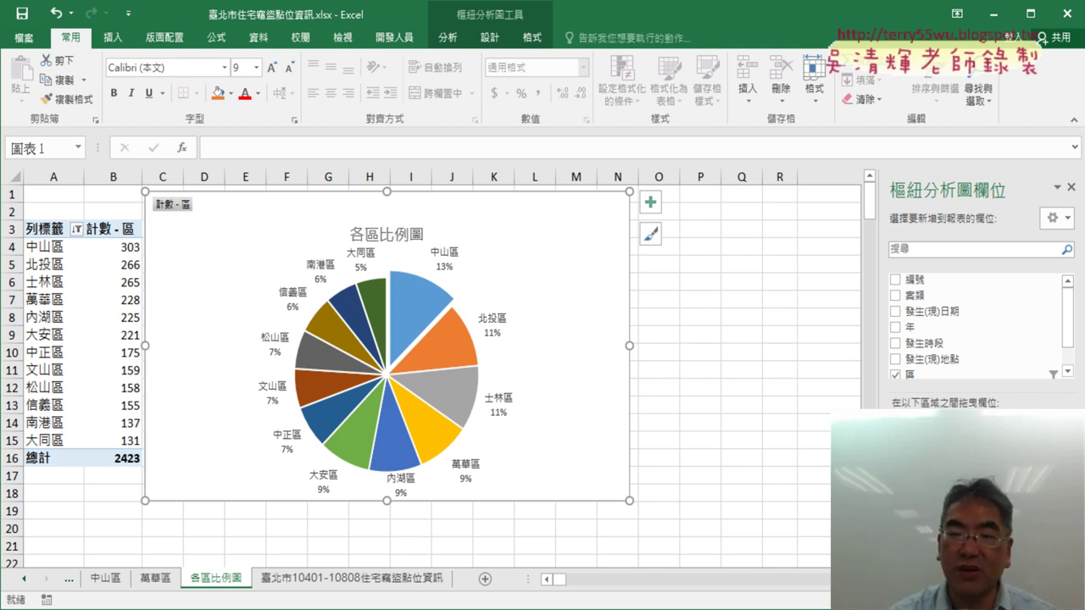
Add 發生時段 as the pivot's column field and move the pie chart below the table
left_click_drag(975, 458, 1030, 462)
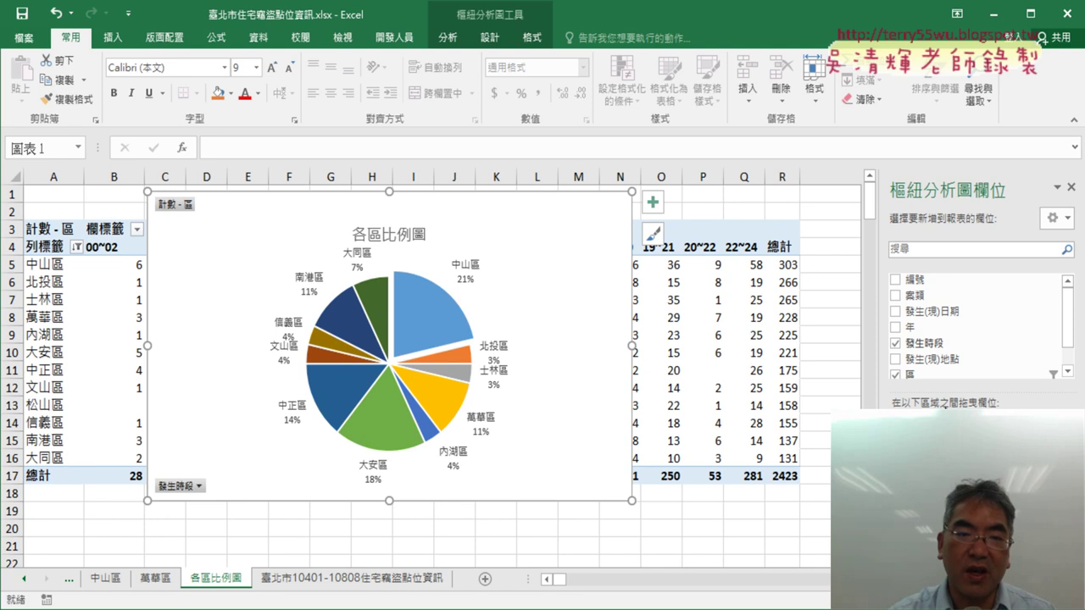
left_click_drag(418, 216, 283, 515)
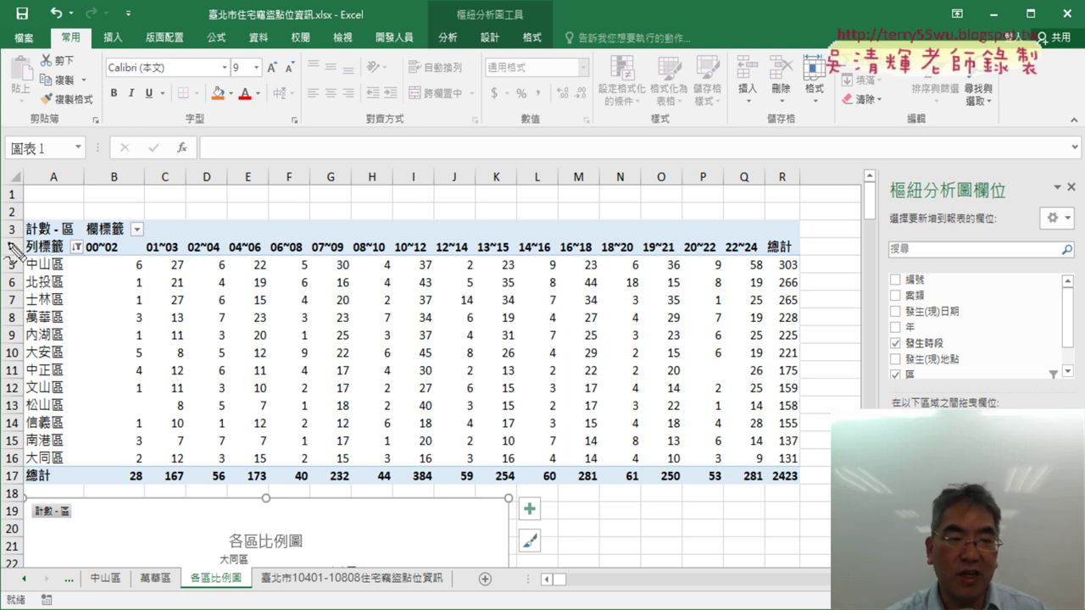
left_click_drag(10, 253, 7, 465)
left_click_drag(32, 244, 2, 469)
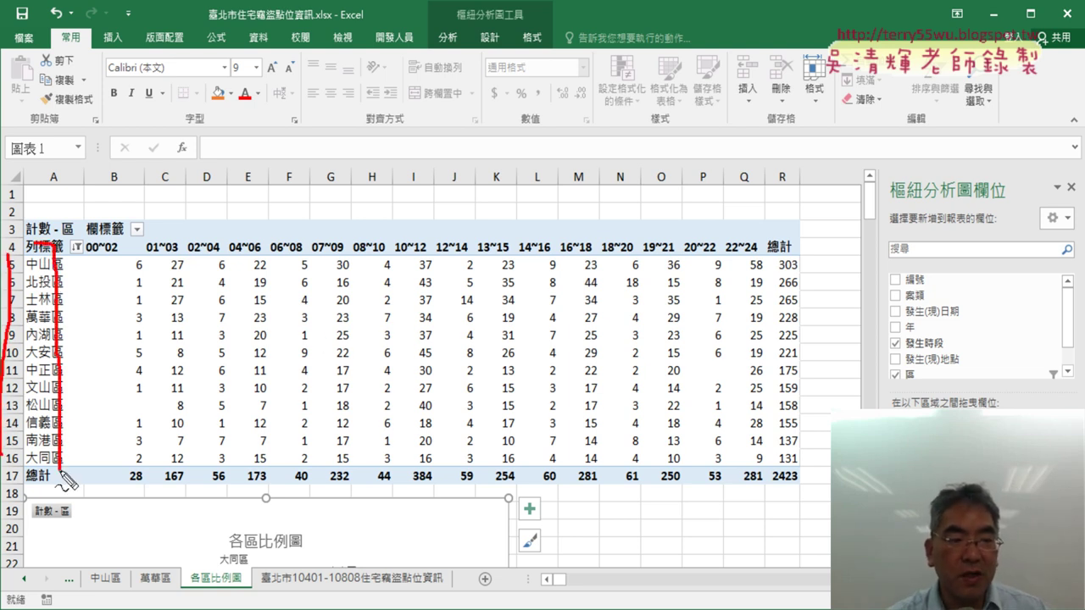
mouse_move(82, 253)
left_mouse_down()
mouse_move(79, 439)
mouse_move(259, 240)
mouse_move(747, 245)
mouse_move(801, 465)
left_mouse_up()
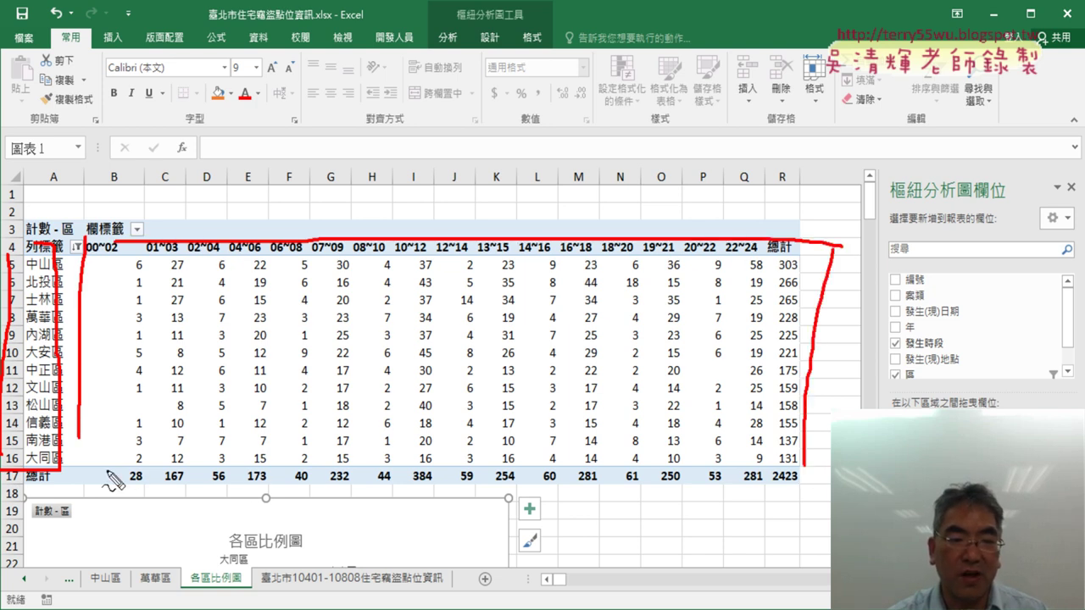
left_click_drag(110, 471, 799, 473)
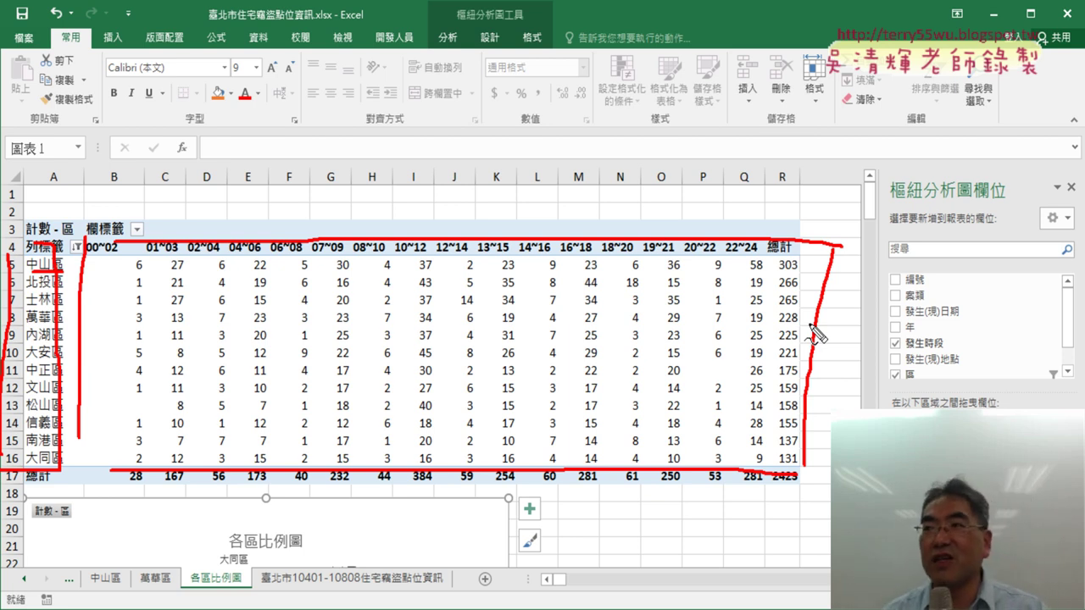
key("Escape")
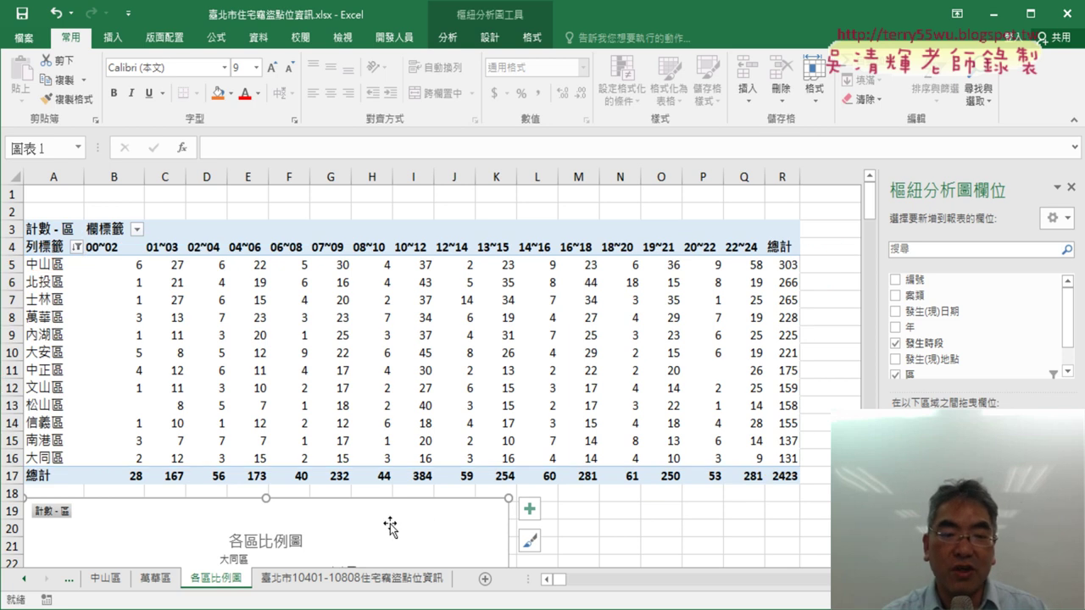
Move the 各區比例圖 pie chart back over the pivot table's left columns and bring up its options
left_click_drag(390, 525, 557, 239)
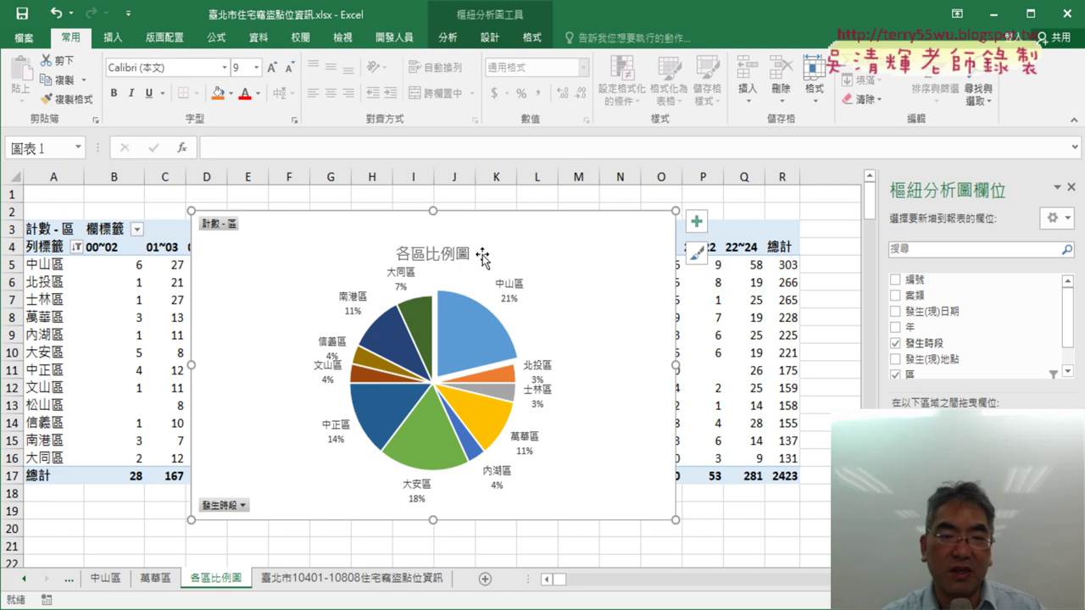
left_click_drag(557, 230, 472, 225)
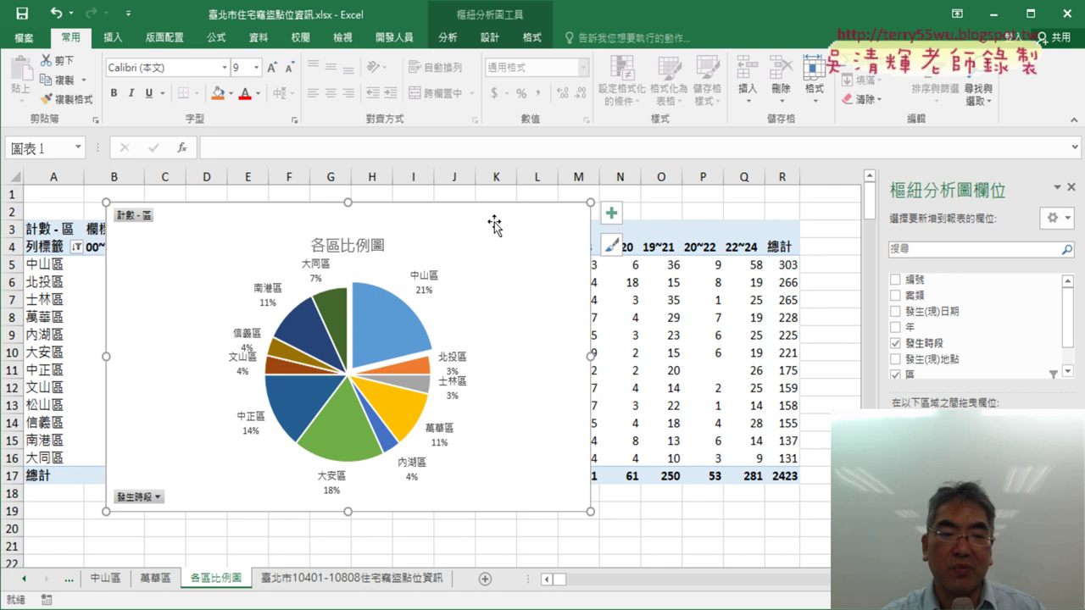
right_click(504, 227)
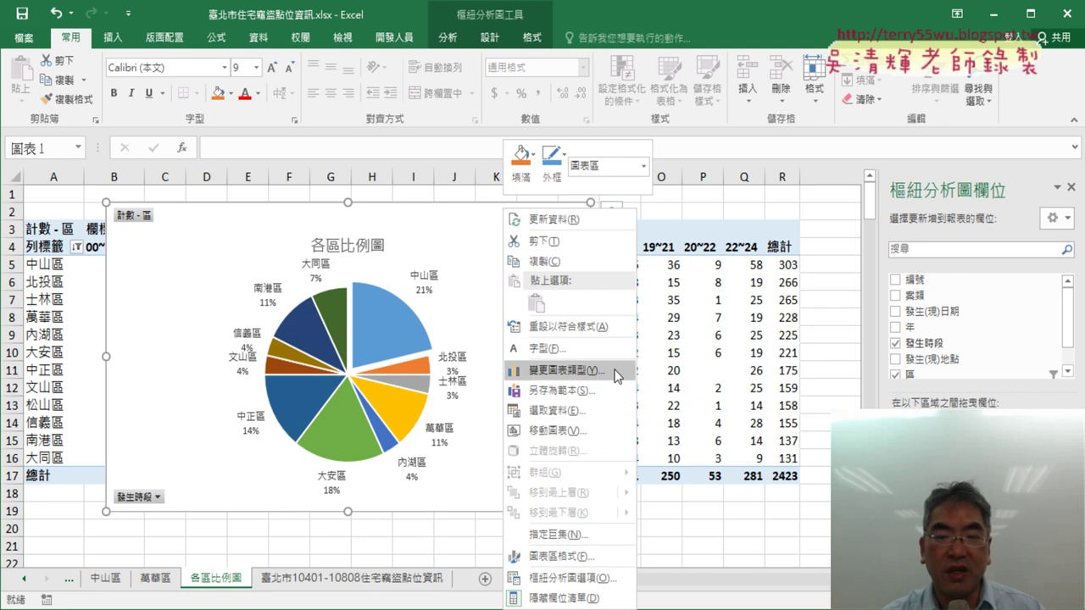
Preview the 100% Stacked Column type for the pie chart, then cancel, keeping the pie
left_click(627, 370)
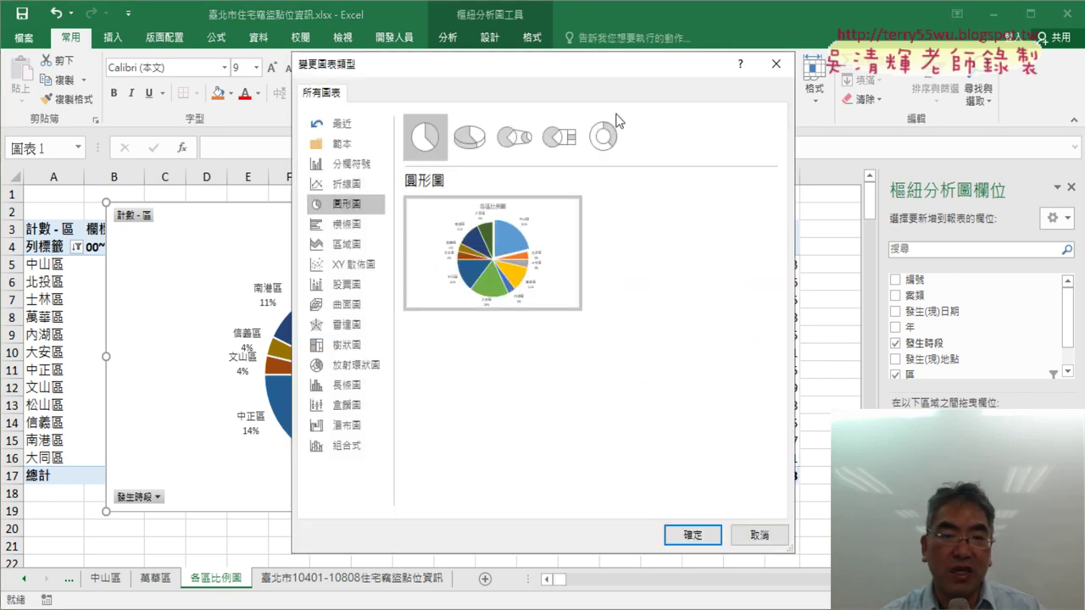
left_click_drag(603, 77, 812, 69)
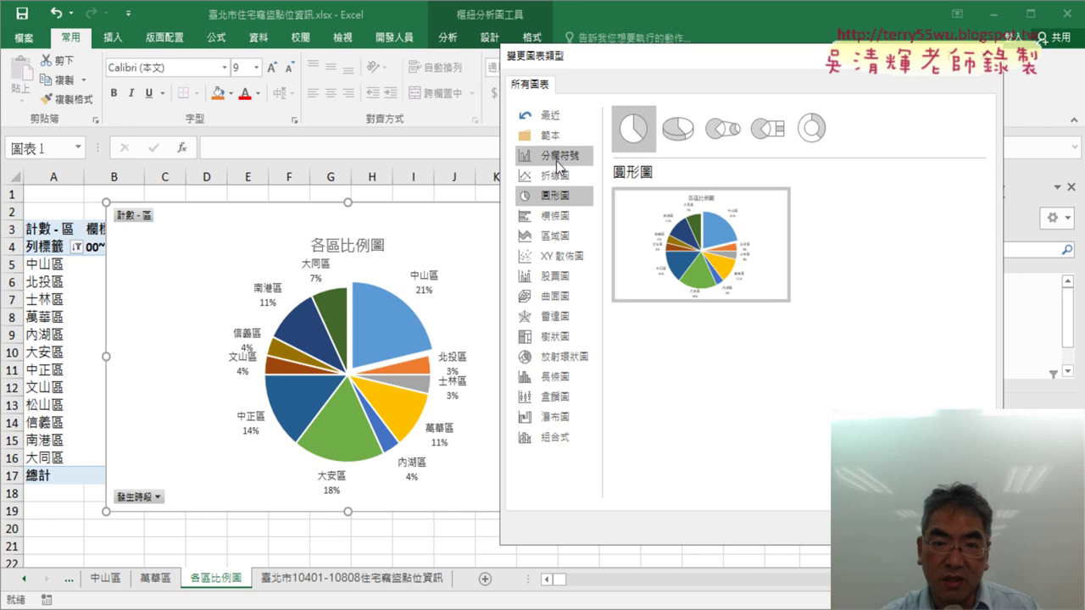
left_click(556, 160)
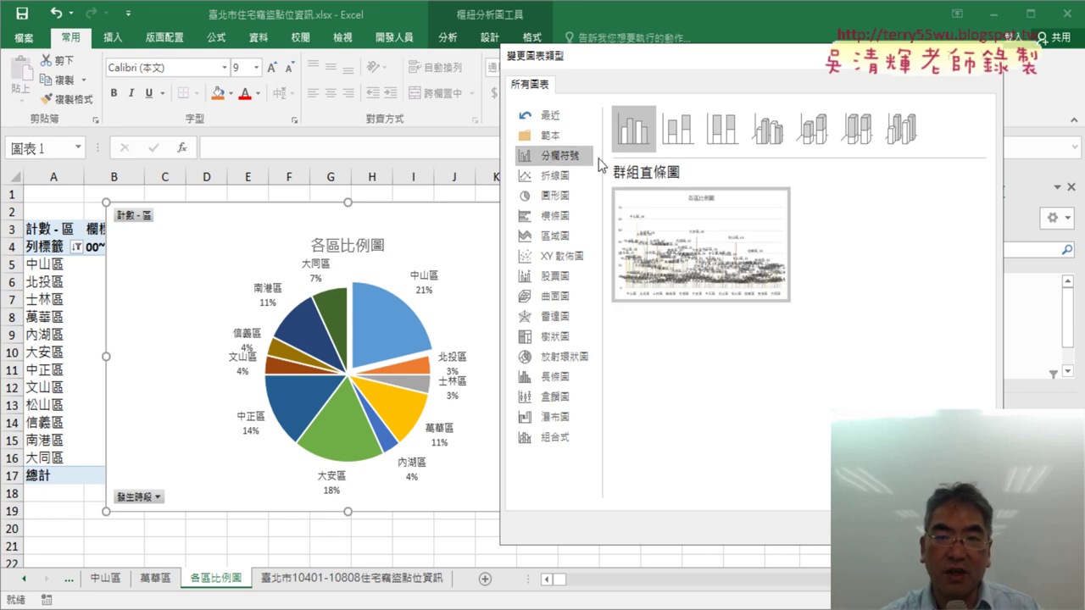
left_click(719, 137)
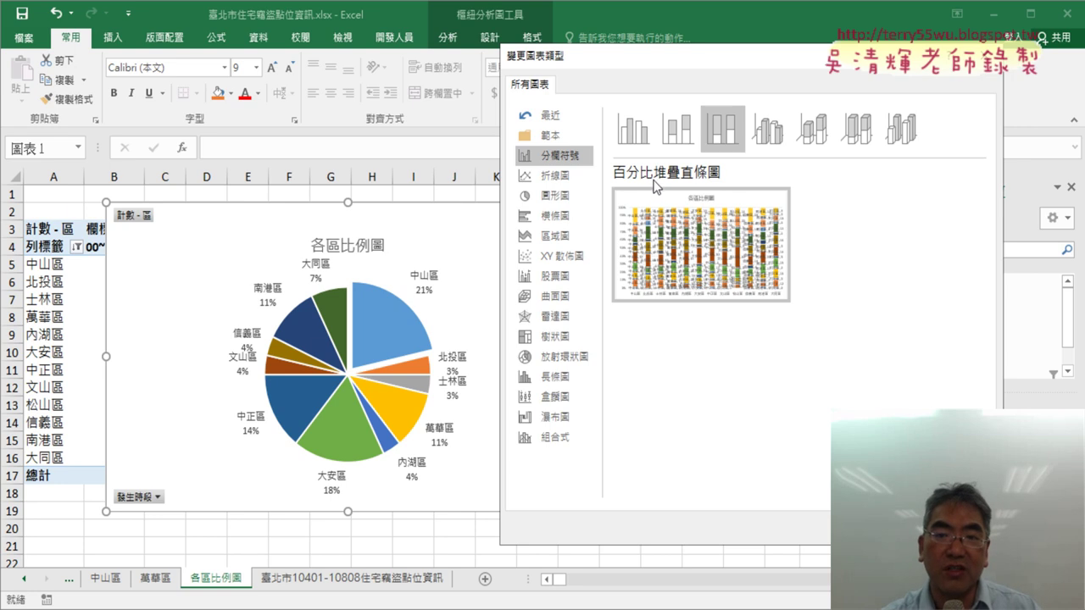
mouse_move(683, 282)
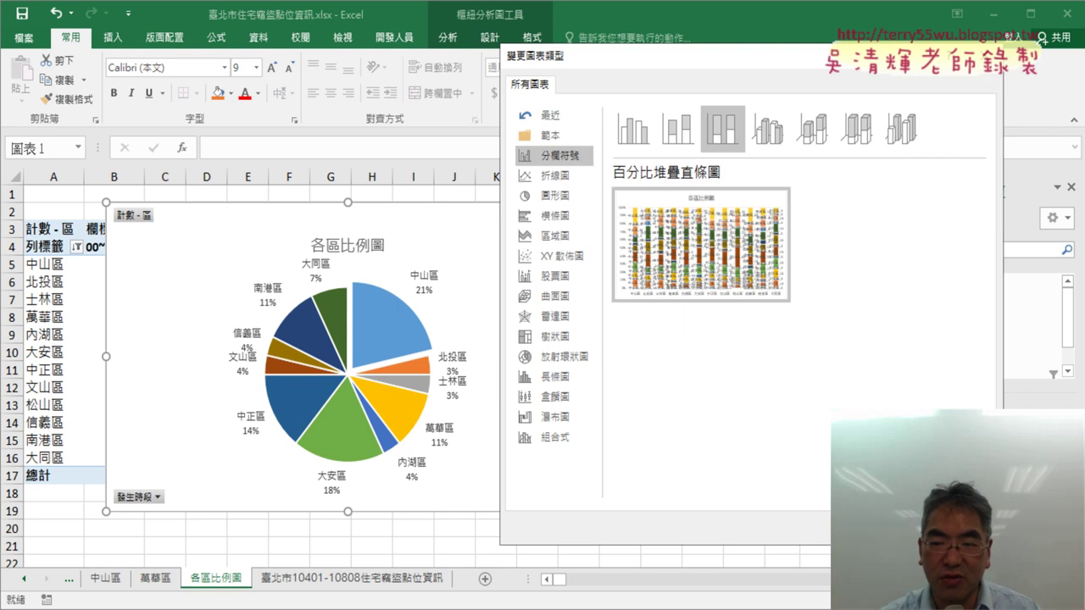
key("Escape")
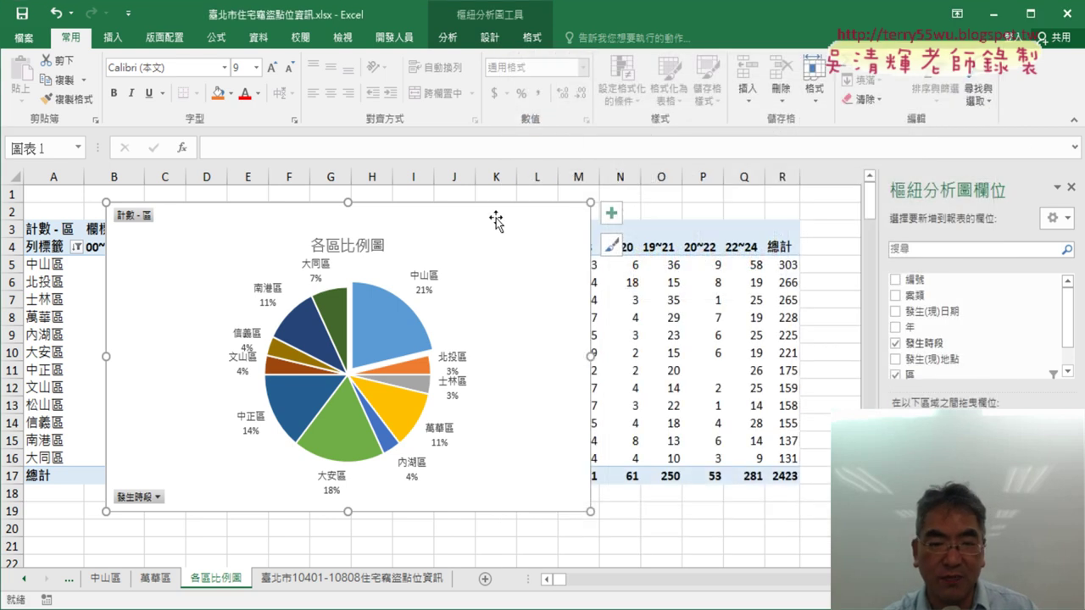
Delete the pie chart and insert a 100% Stacked Column PivotChart from the pivot table
key("Delete")
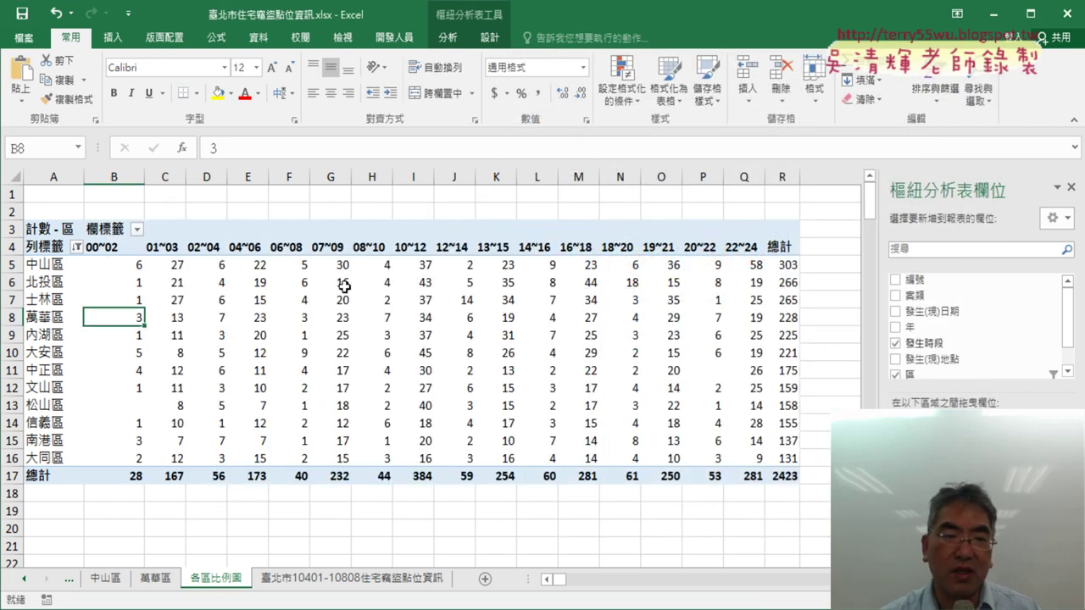
left_click(346, 316)
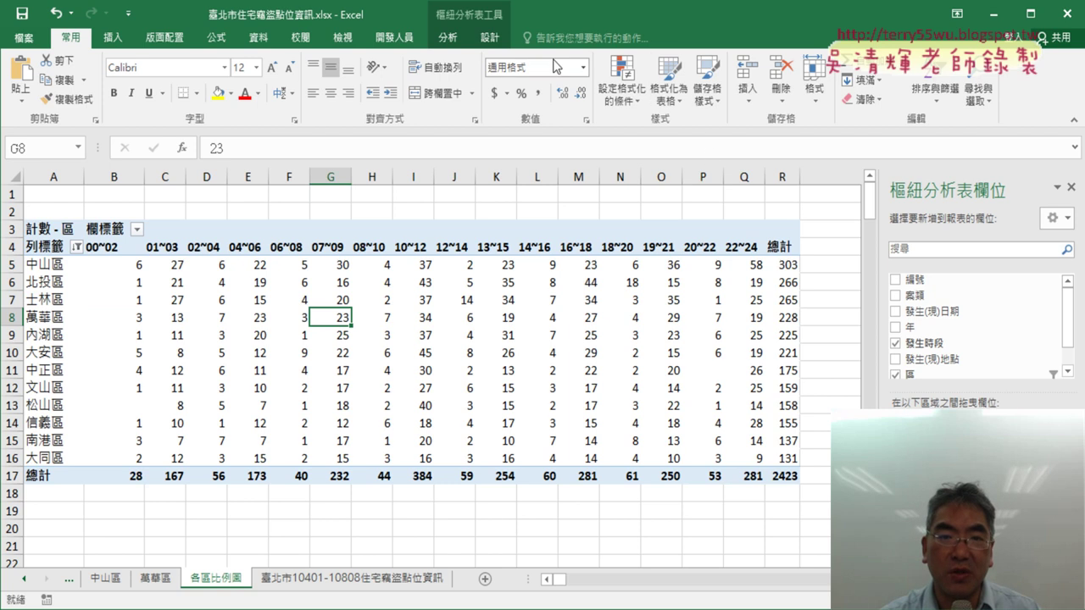
left_click(448, 39)
left_click(865, 92)
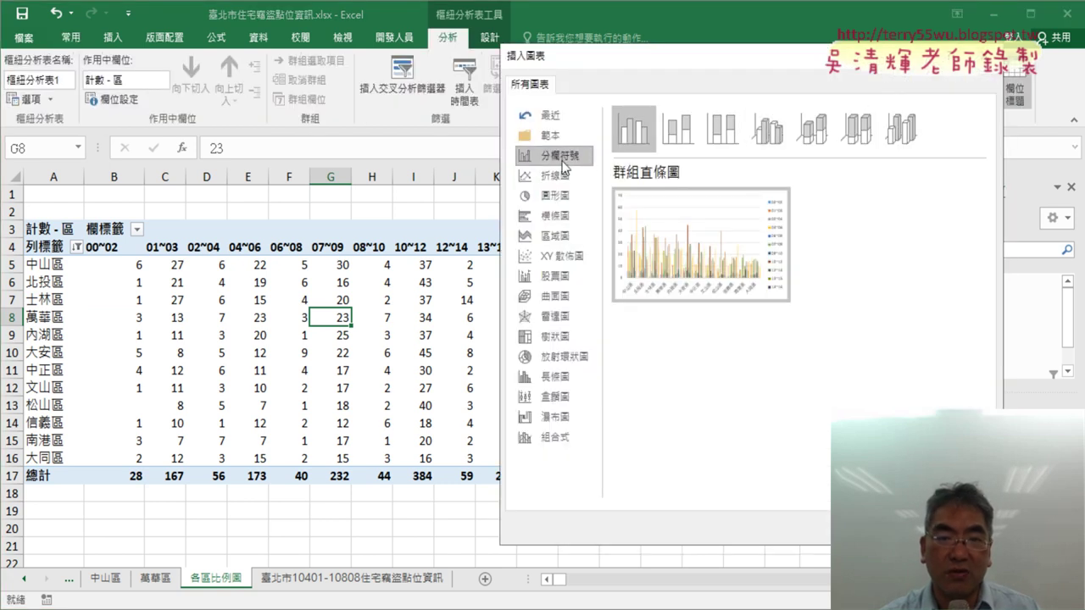
left_click(725, 136)
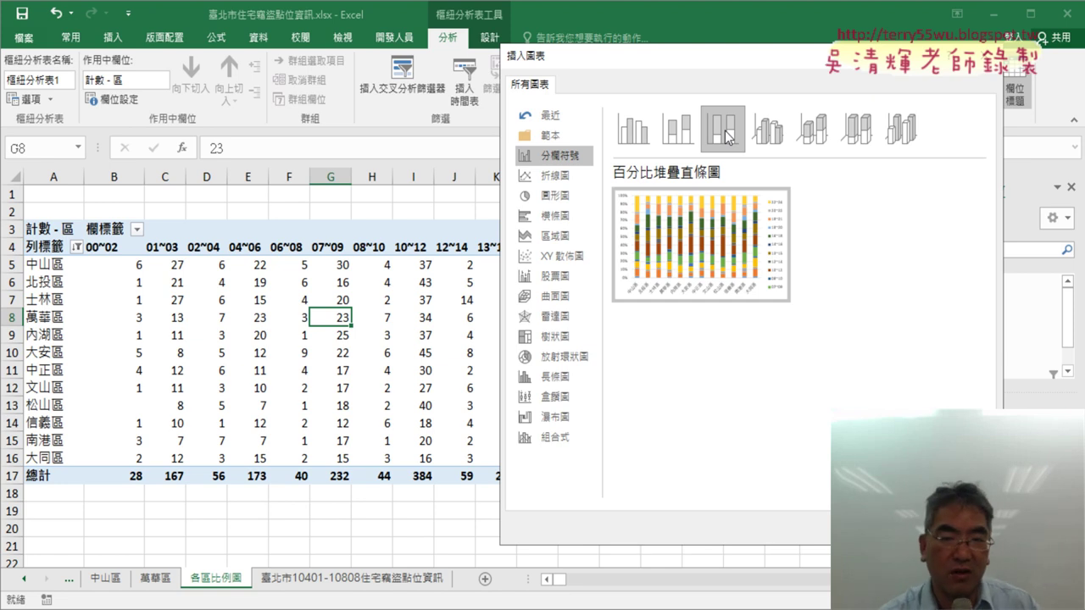
key("Return")
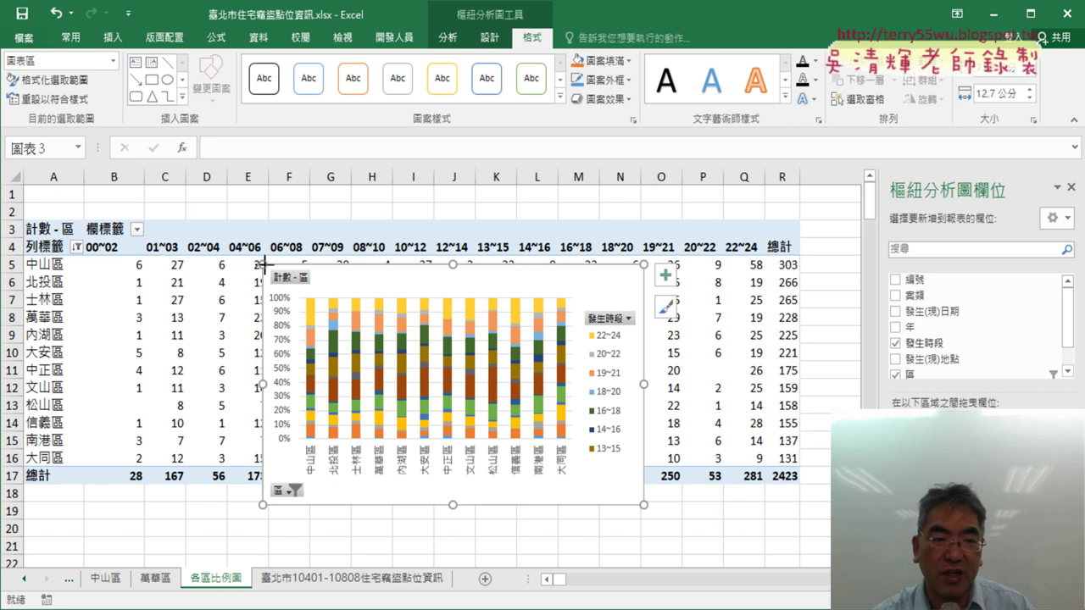
Enlarge the stacked column chart by dragging its upper-left and lower-right corners
left_click_drag(263, 265, 151, 196)
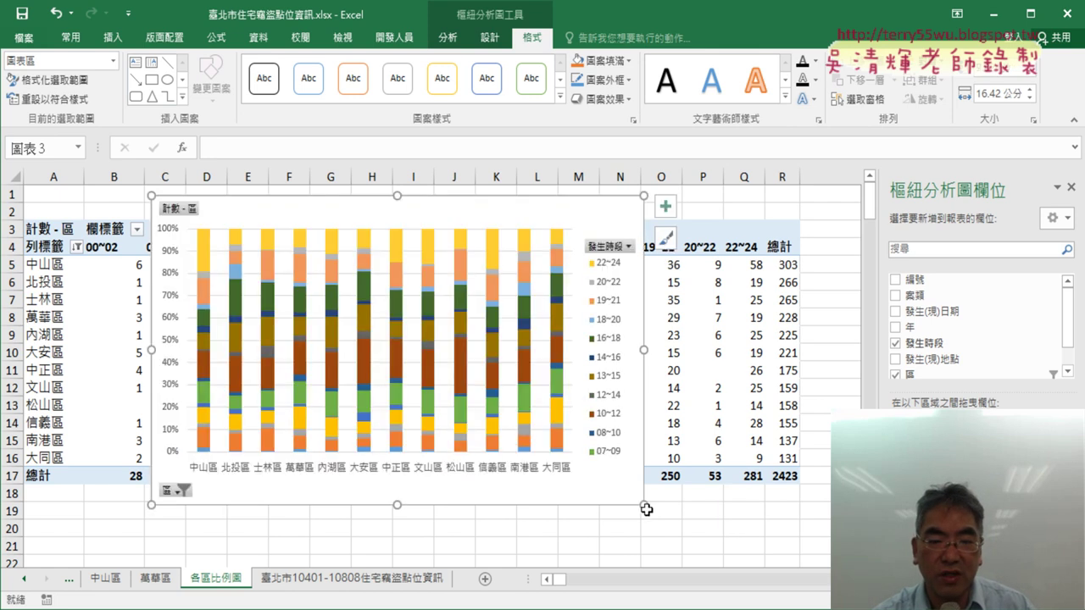
left_click_drag(646, 509, 781, 531)
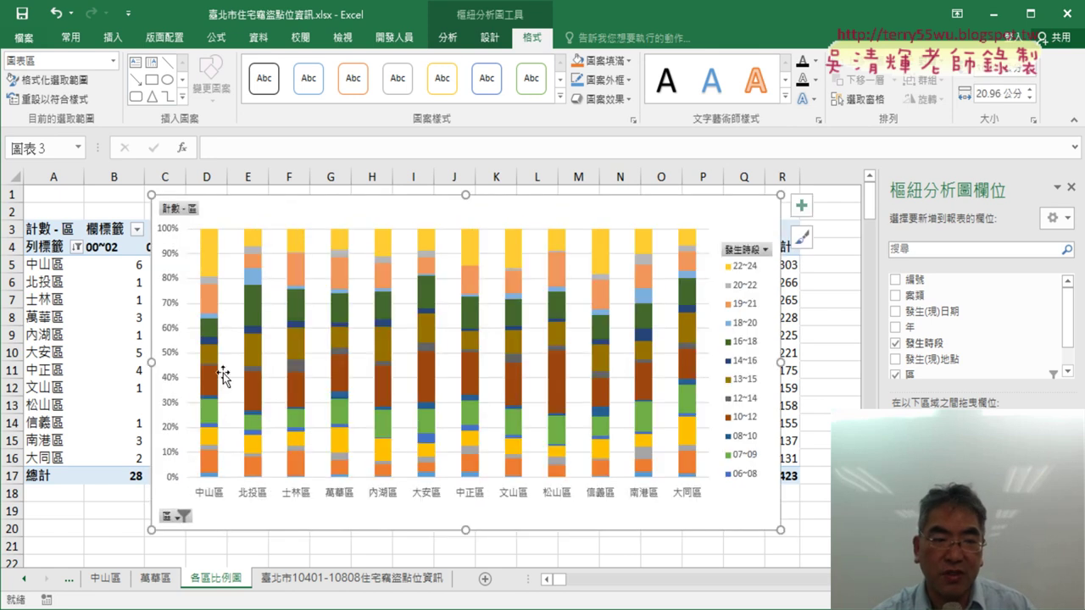
mouse_move(208, 475)
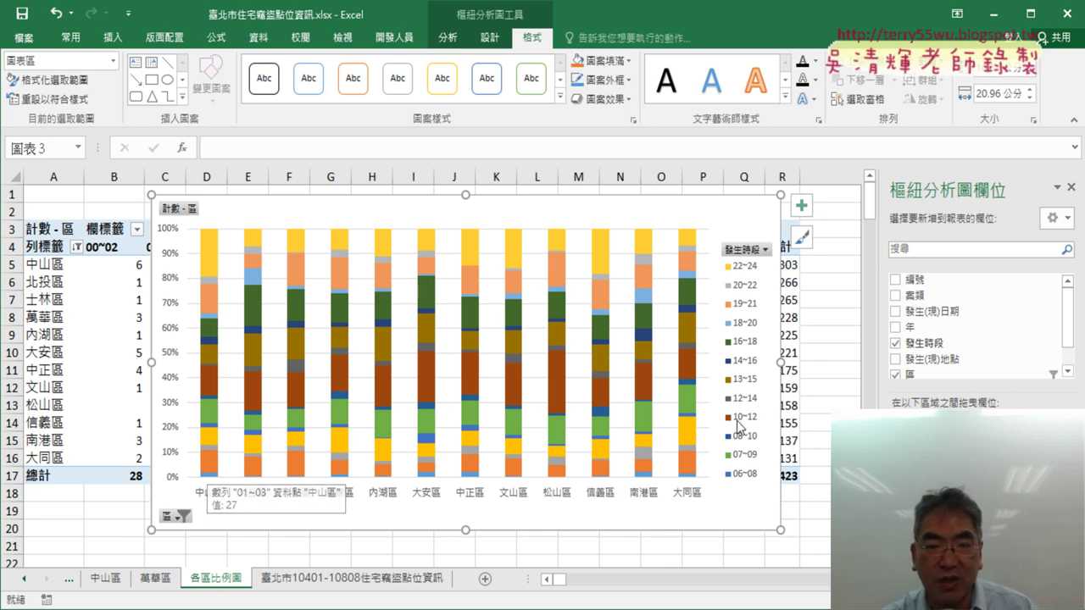
Inspect the options for the 22~24 series and for the whole chart, then dismiss them
right_click(211, 246)
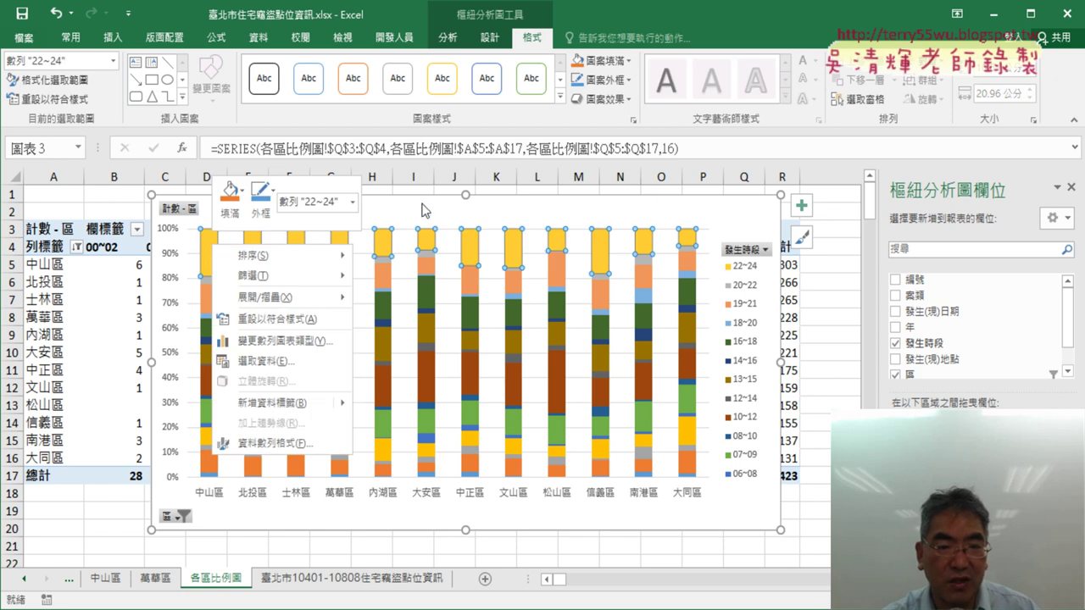
key("Escape")
left_click(343, 219)
right_click(337, 216)
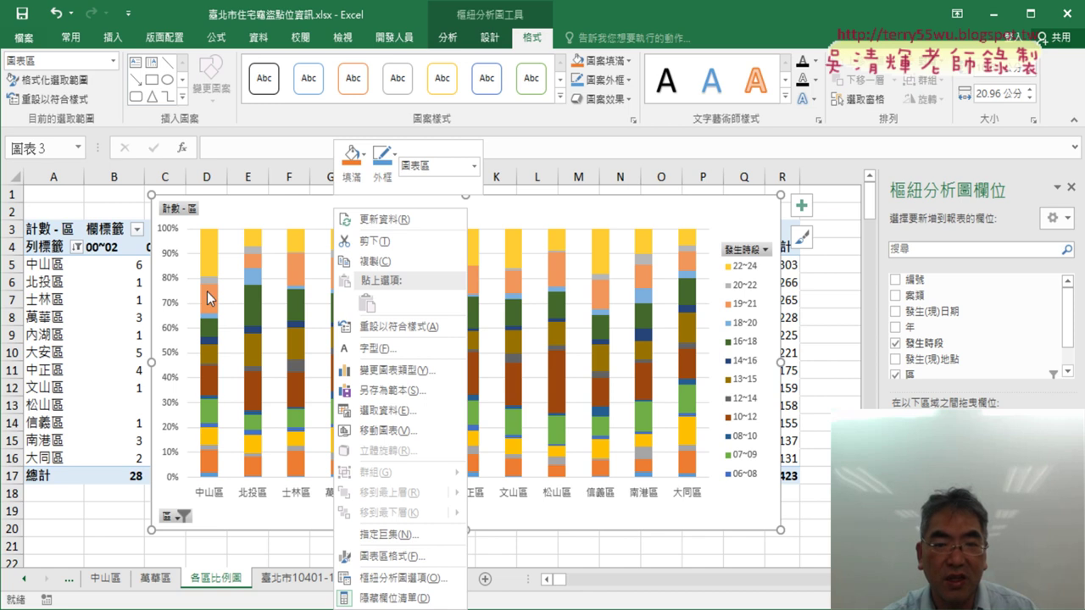
key("Escape")
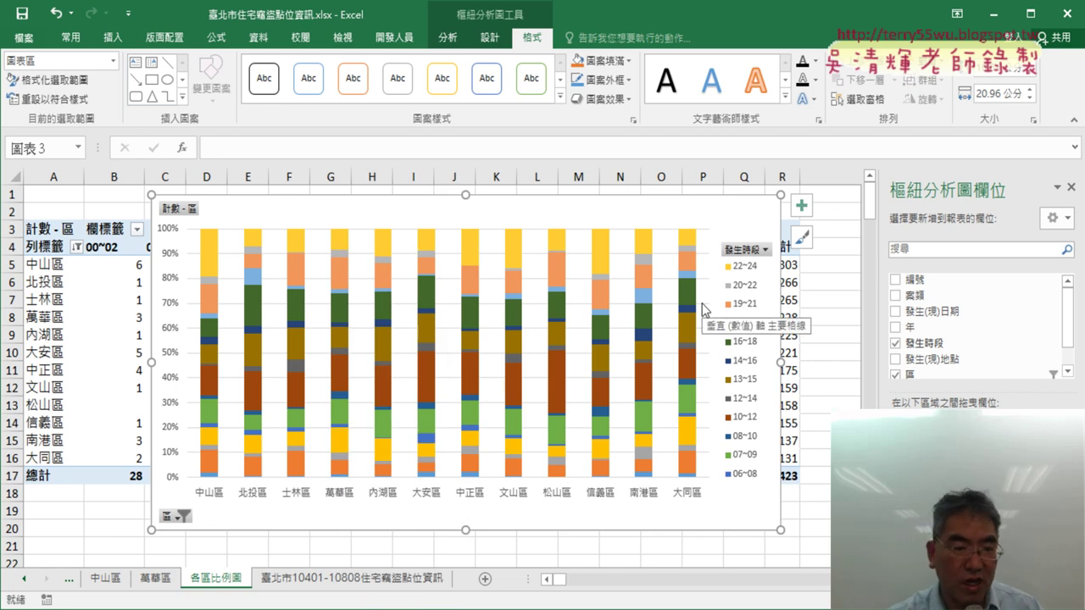
Select the stacked column chart and delete it
left_click(99, 270)
left_click(755, 210)
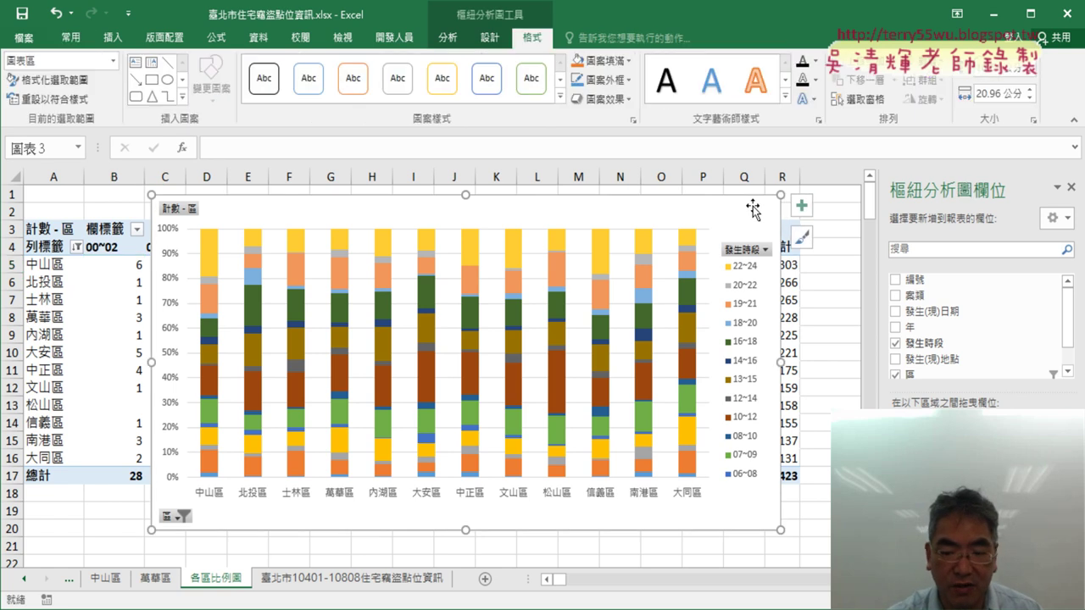
key("Delete")
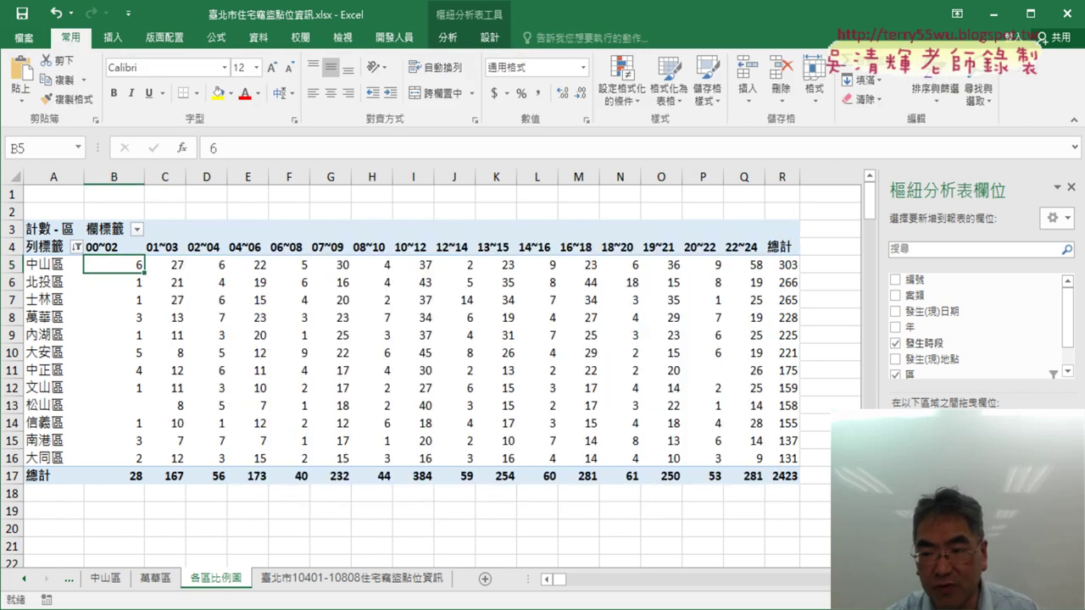
Remove the 發生時段 field from the pivot so each district shows one count
mouse_move(924, 343)
left_mouse_down()
mouse_move(1013, 329)
mouse_move(1011, 321)
left_mouse_up()
mouse_move(945, 329)
left_mouse_down()
mouse_move(1000, 475)
mouse_move(1014, 312)
left_mouse_up()
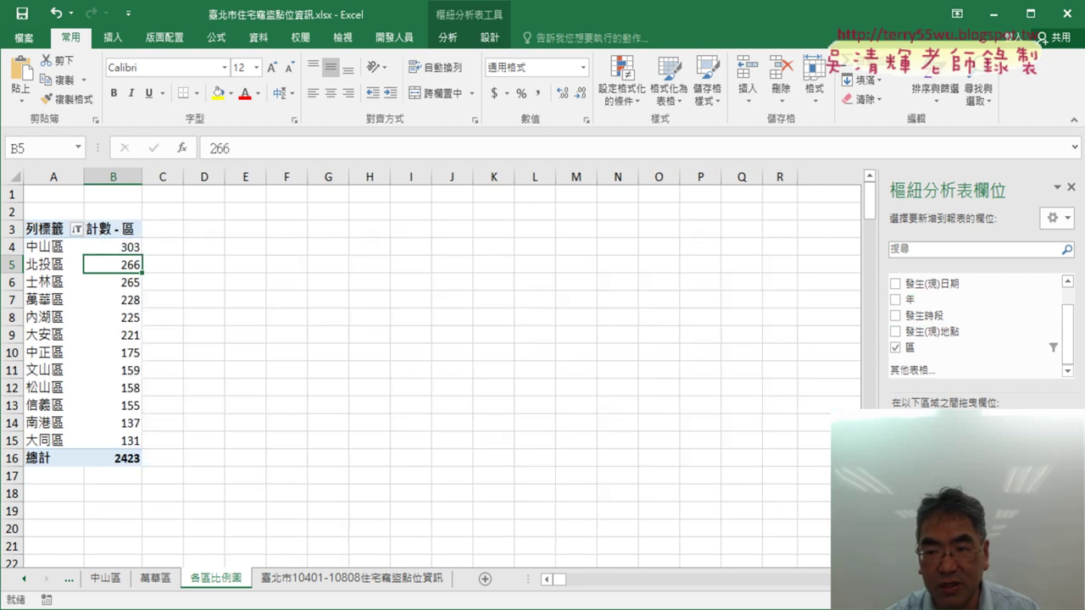
key("ctrl+z")
left_click_drag(1000, 474, 1008, 316)
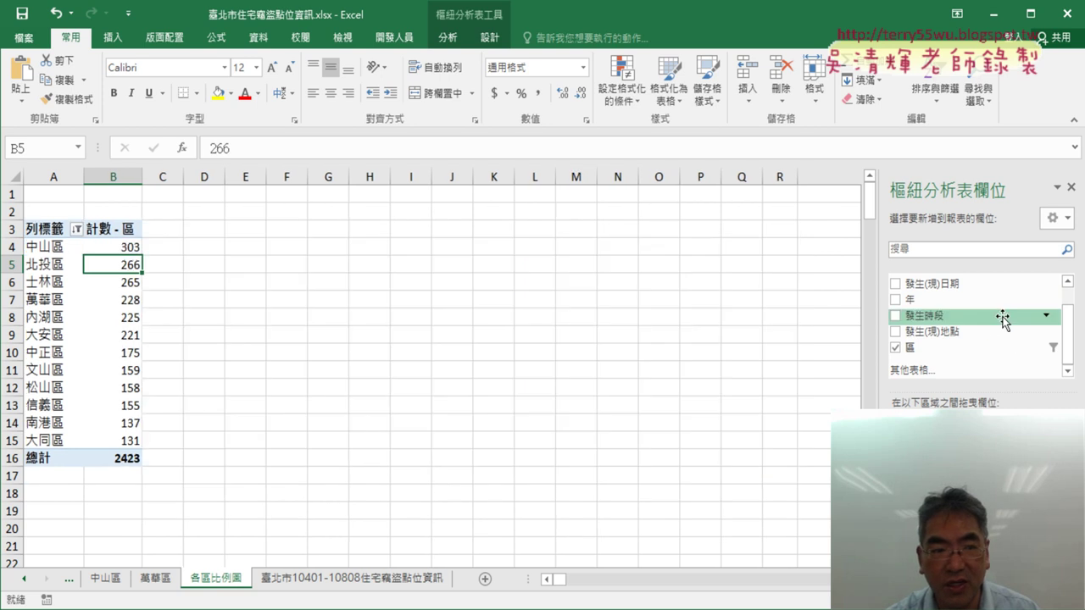
Compare the 中山區 count of 303 with its drill-down sheet, then switch to EVO Class Management
left_click(129, 248)
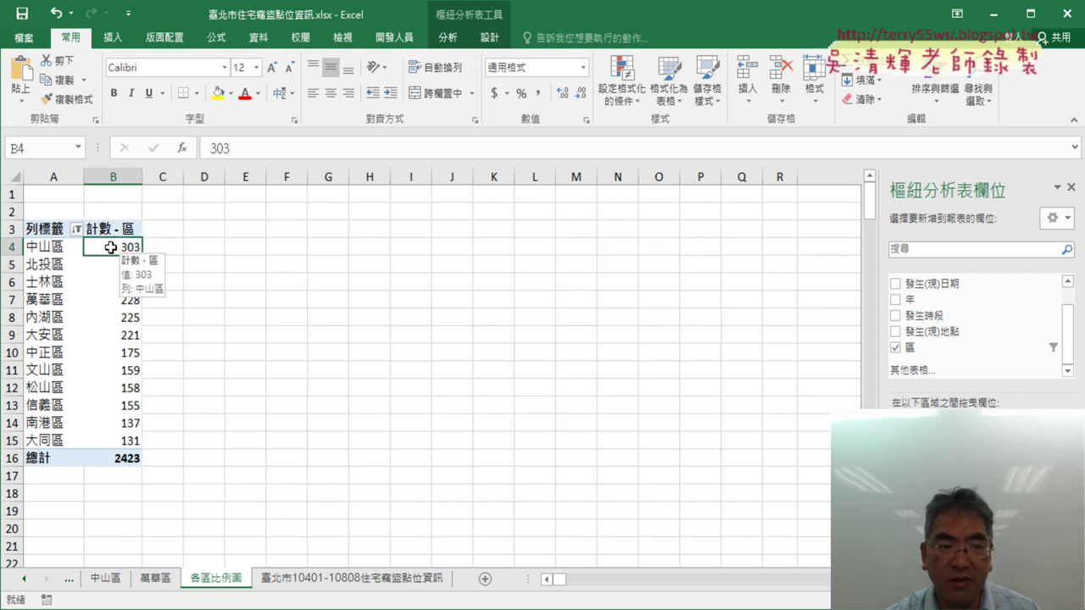
left_click(124, 263)
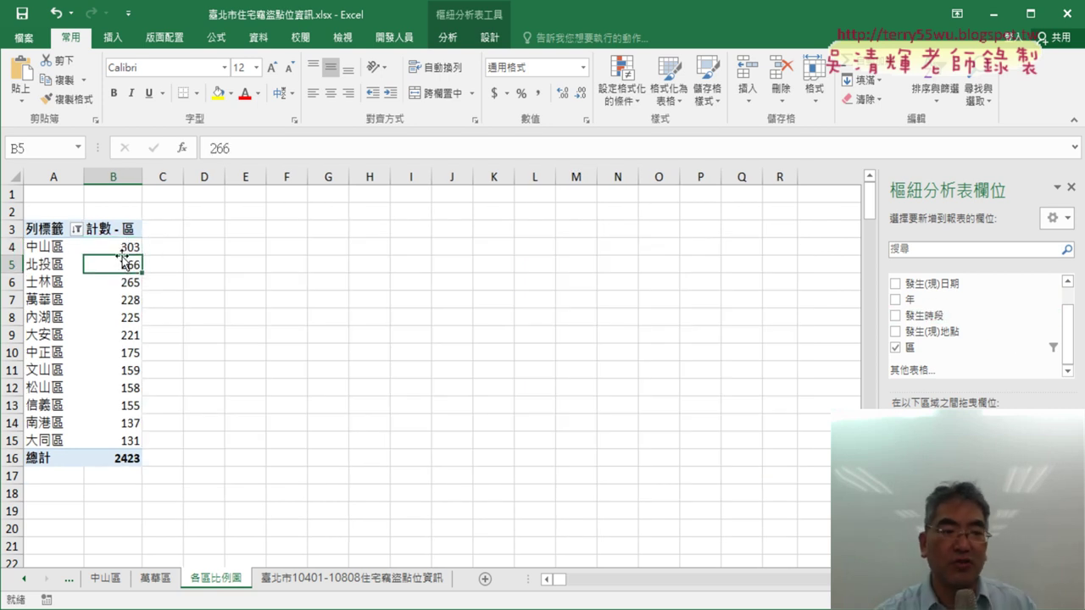
left_click(118, 248)
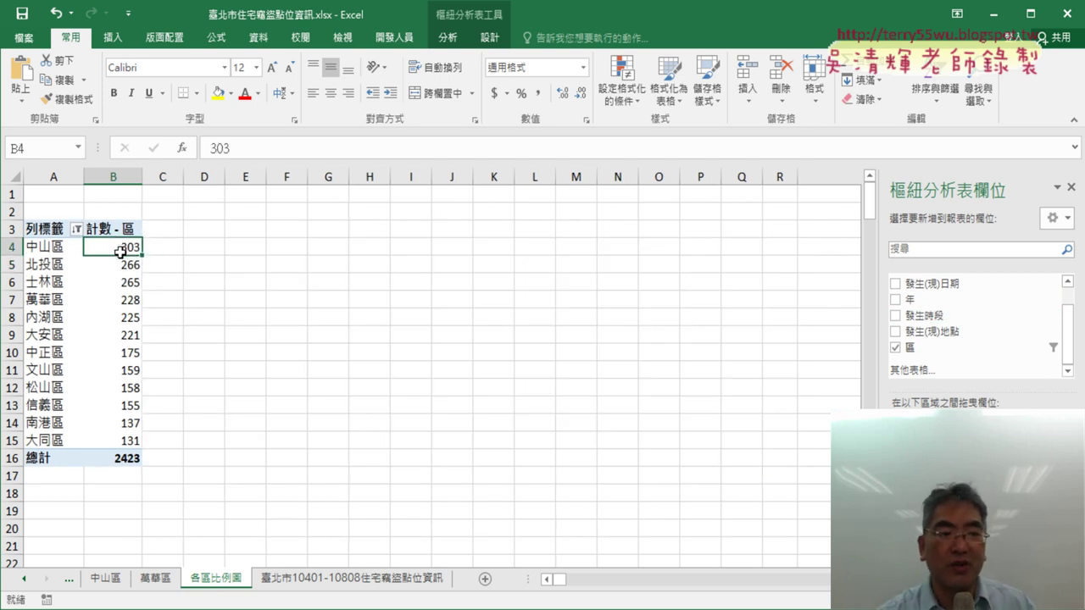
left_click(108, 579)
left_click(224, 581)
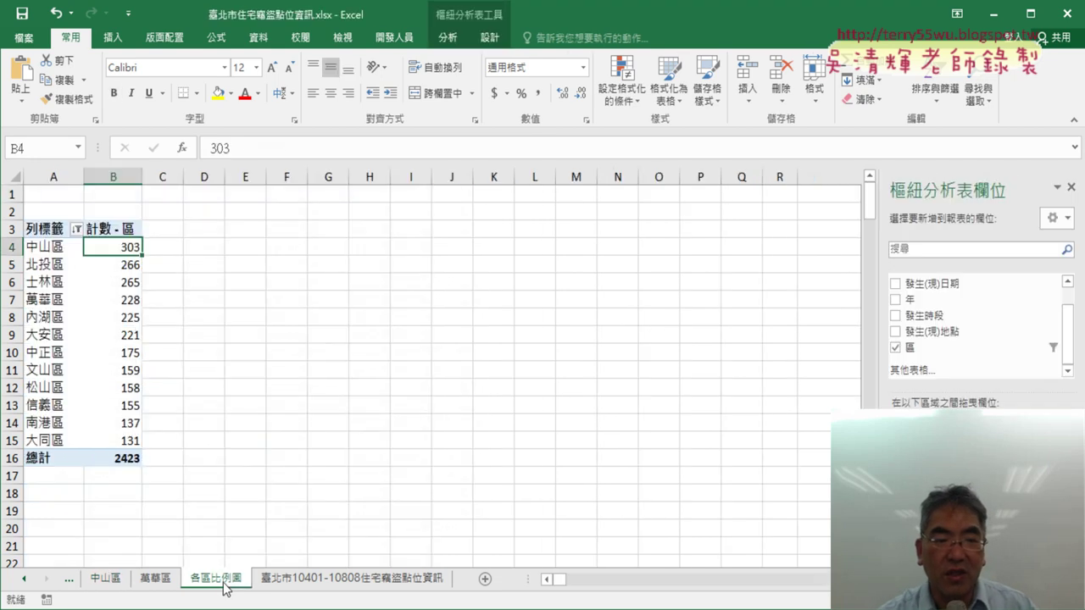
key("alt+Tab")
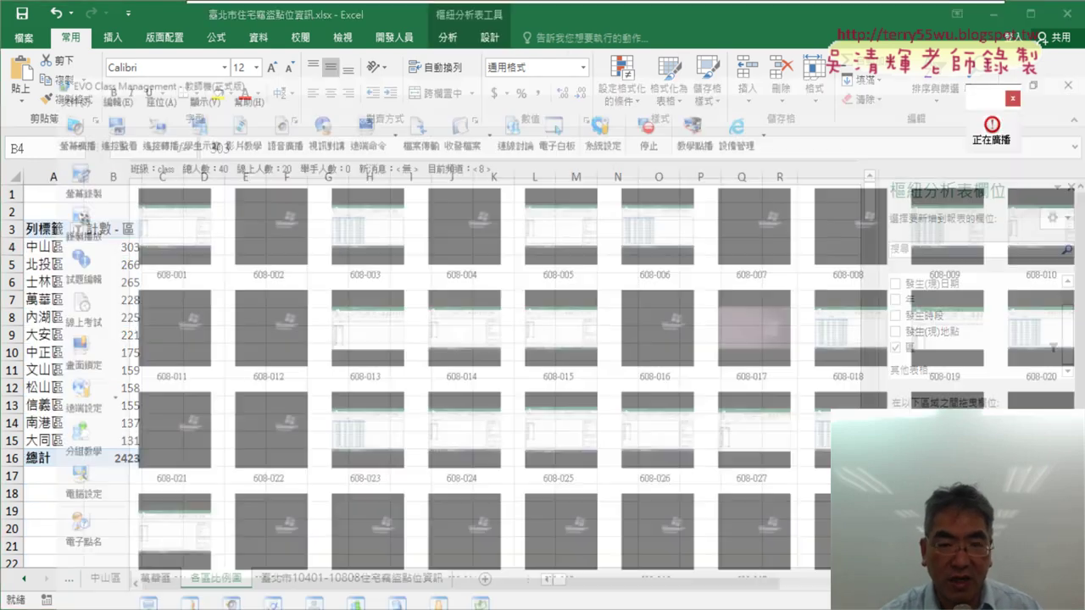